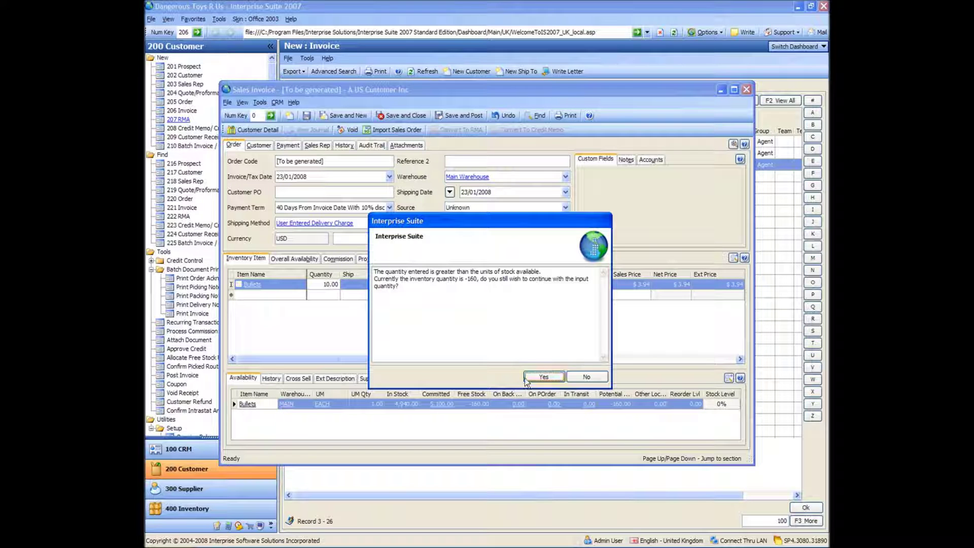
# Accept the Bullets quantity and add a Hand Gun line with quantity 10 to the sales invoice, continuing despite insufficient stock.
pyautogui.click(526, 378)
pyautogui.click(268, 295)
pyautogui.write('hand g')
pyautogui.press('Tab')
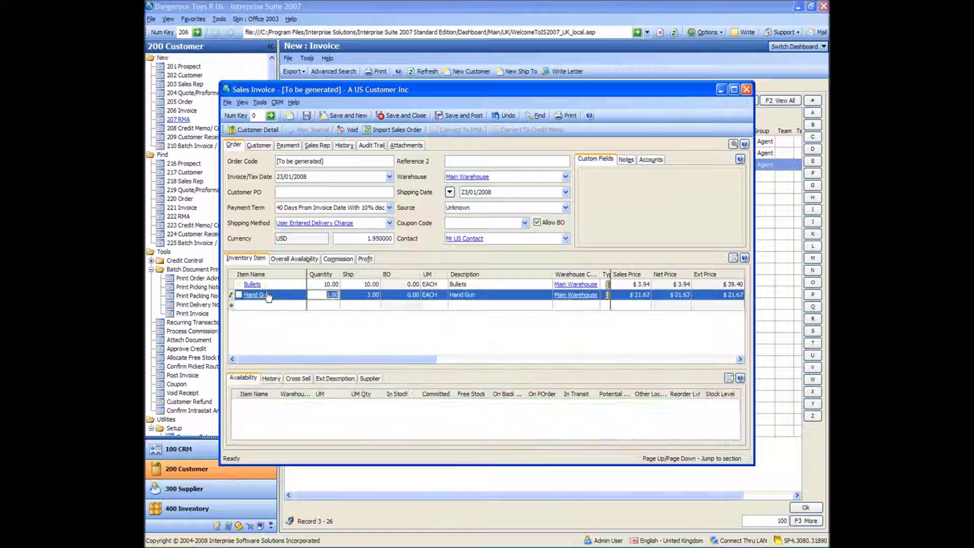
pyautogui.write('10')
pyautogui.press('Tab')
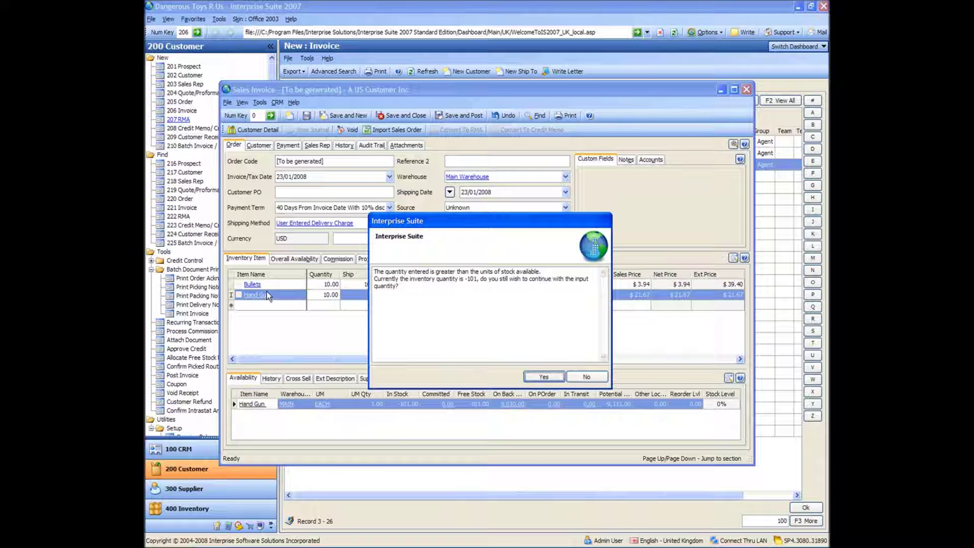
pyautogui.press('Return')
# Set the invoice's currency exchange rate to 2, then save, post and close the invoice.
pyautogui.click(378, 239)
pyautogui.write('2')
pyautogui.press('Tab')
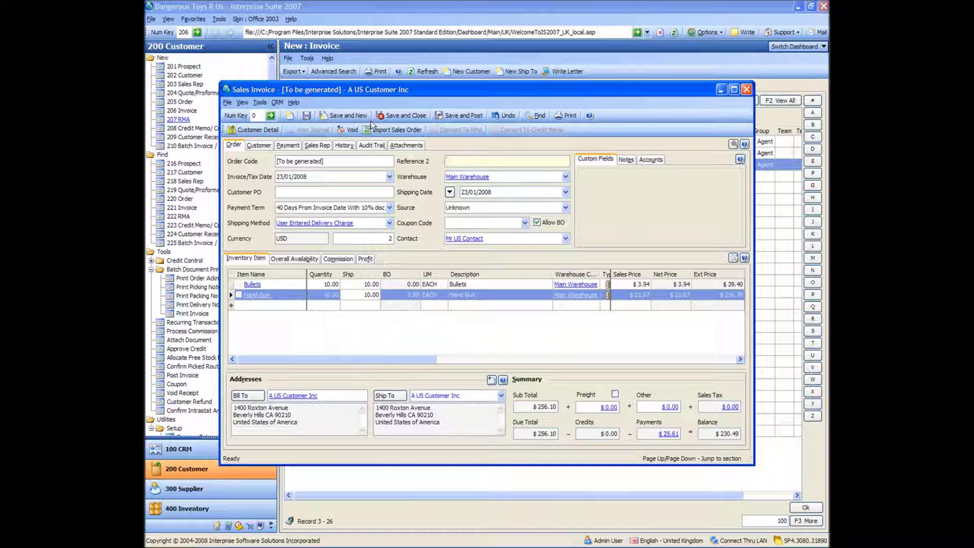
pyautogui.click(307, 116)
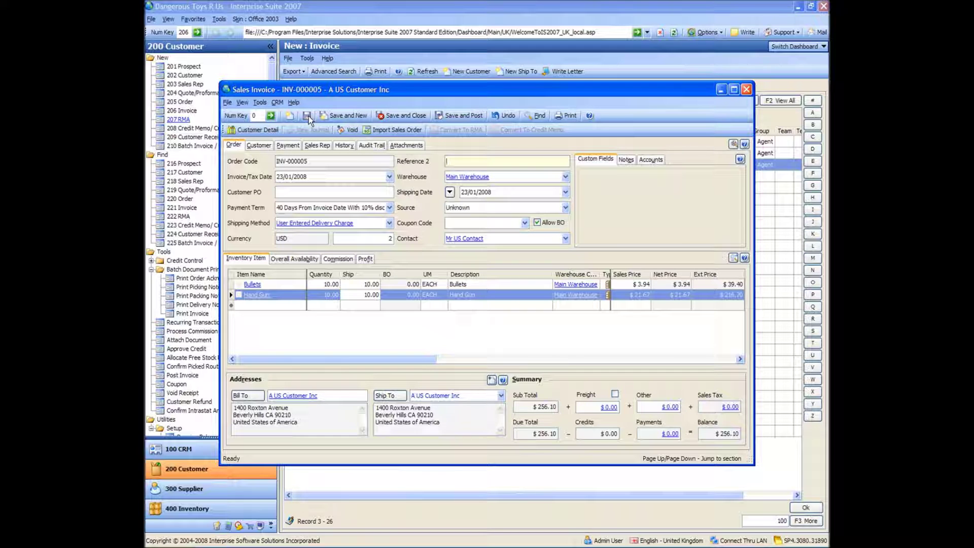
pyautogui.click(459, 118)
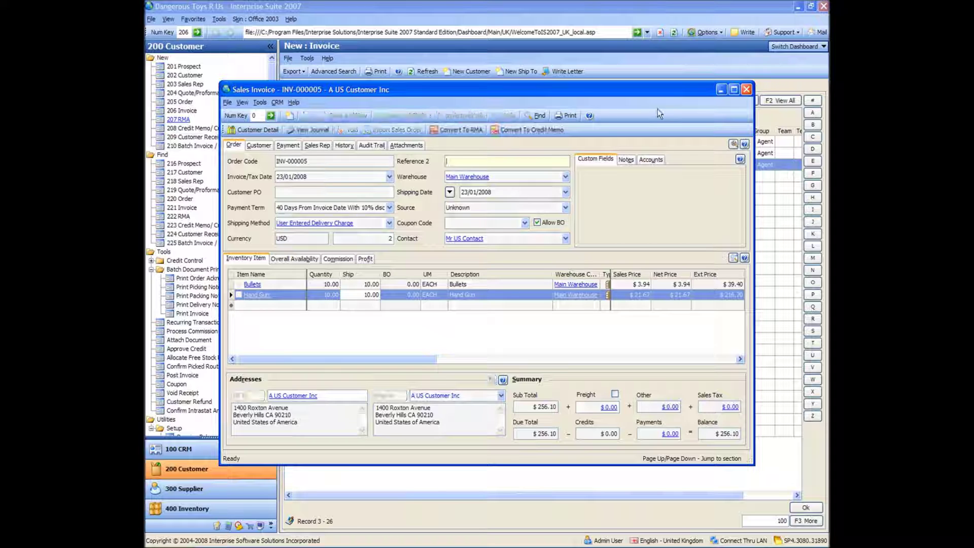
pyautogui.click(746, 90)
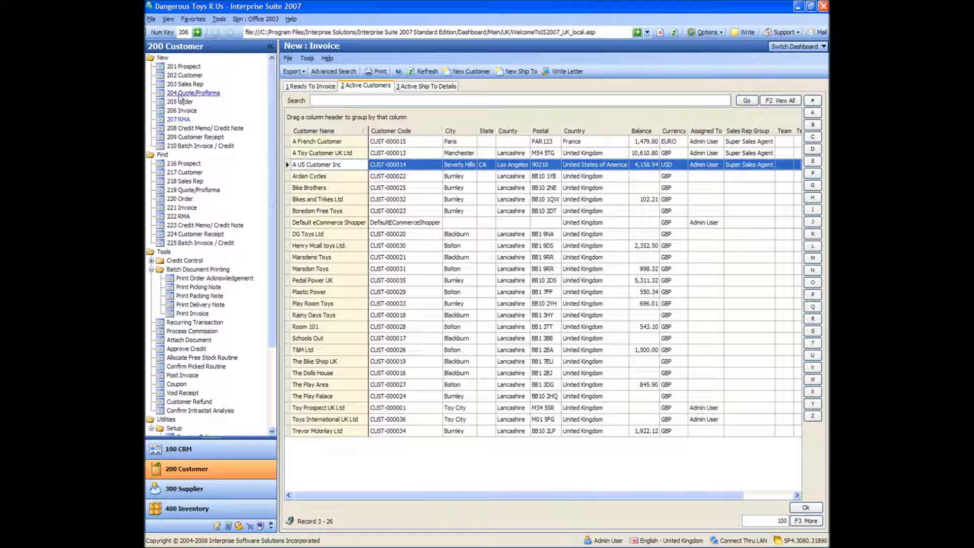
# Find the posted A US Customer Inc invoice and examine its journal's account descriptions and debit and credit entries.
pyautogui.click(183, 208)
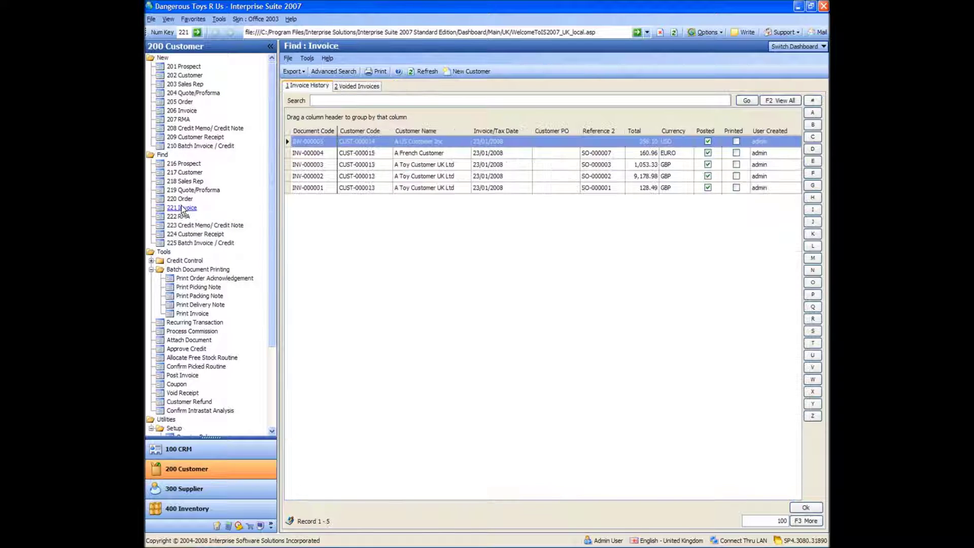
pyautogui.doubleClick(315, 145)
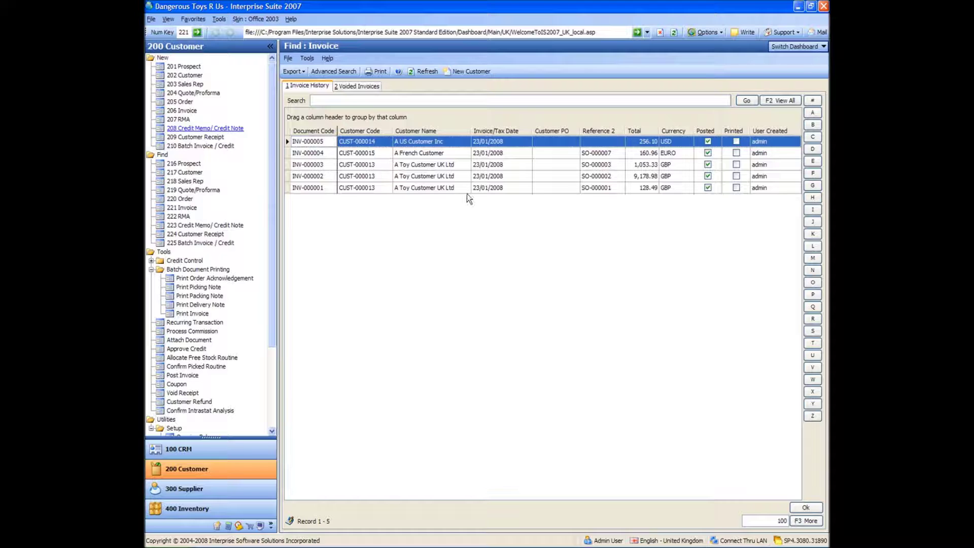
pyautogui.click(310, 130)
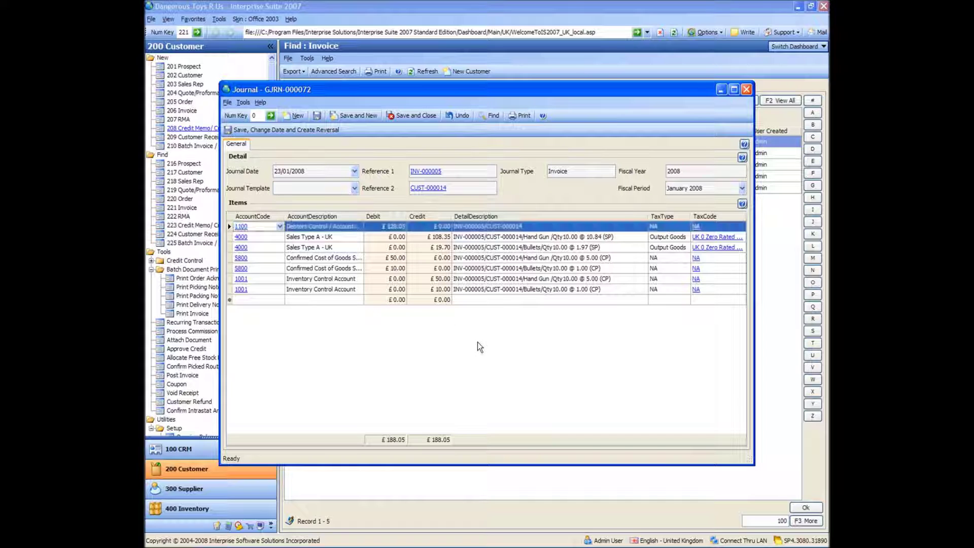
pyautogui.click(334, 258)
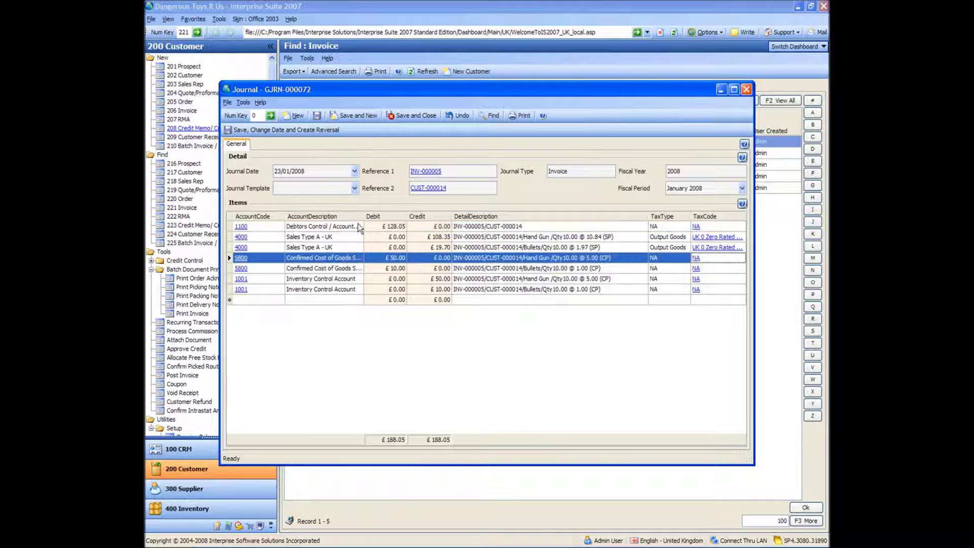
pyautogui.moveTo(364, 216); pyautogui.dragTo(386, 216)
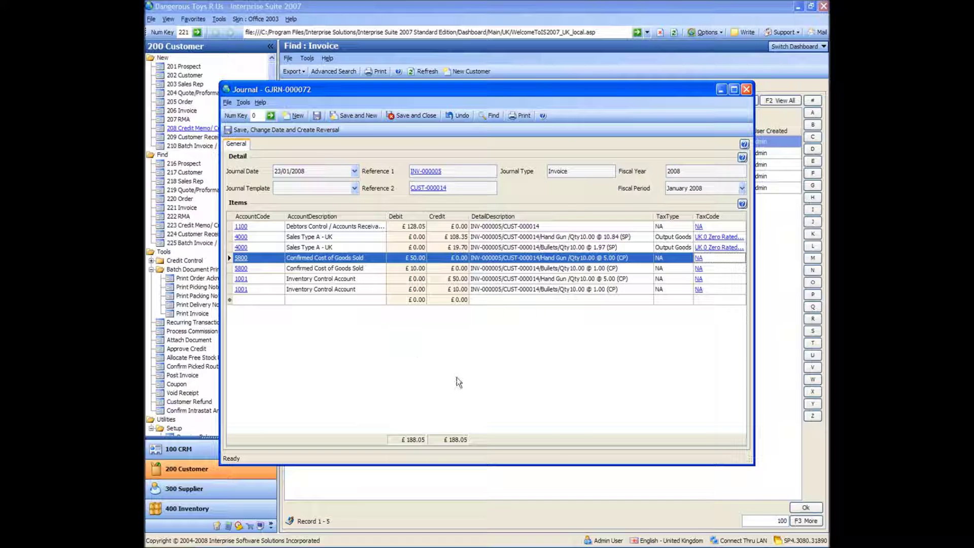
pyautogui.click(747, 89)
# Convert the A US Customer Inc invoice to a credit memo and open the new credit memo.
pyautogui.moveTo(450, 92); pyautogui.dragTo(442, 59)
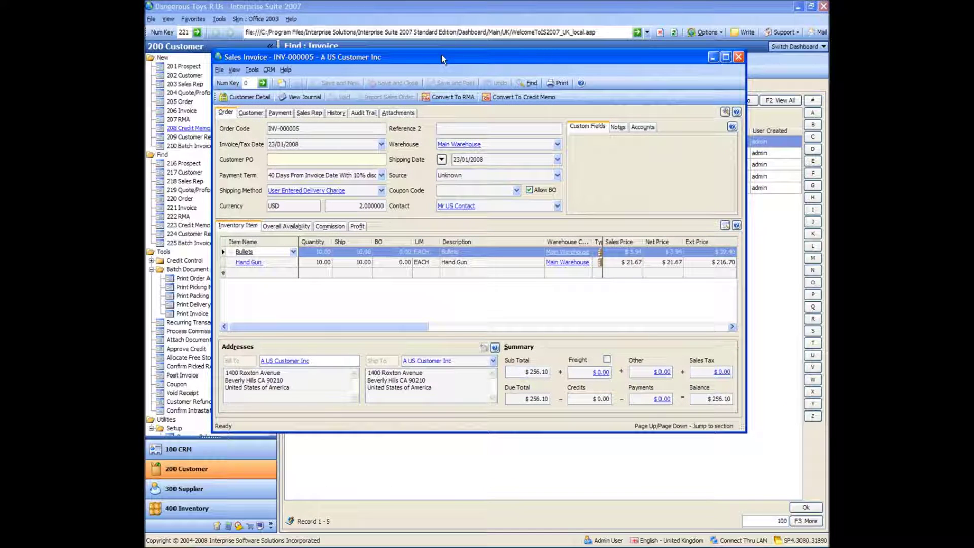
pyautogui.click(531, 101)
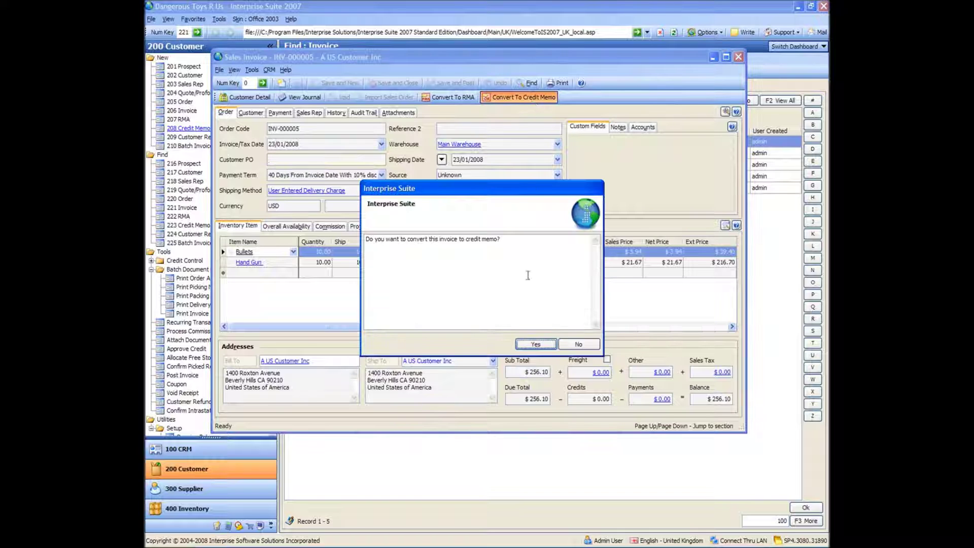
pyautogui.click(536, 345)
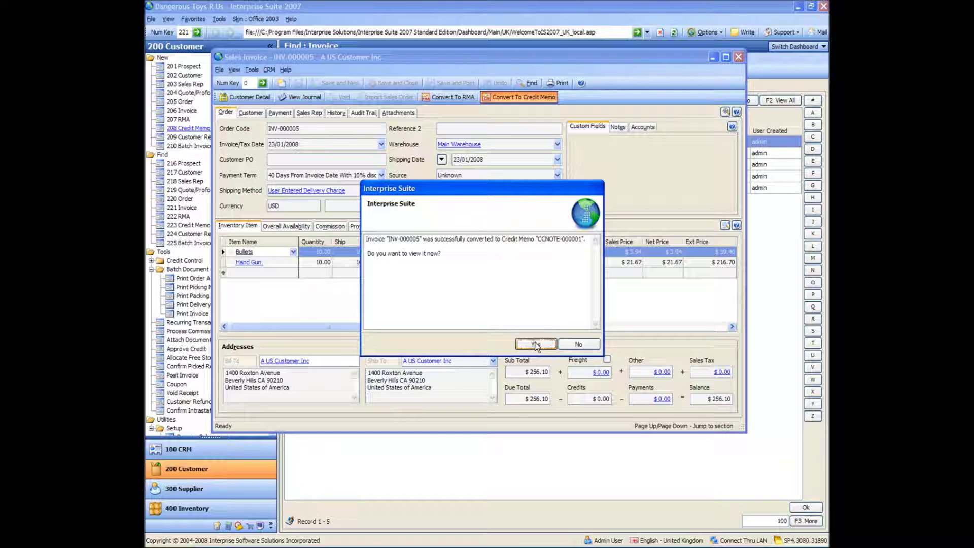
pyautogui.click(536, 345)
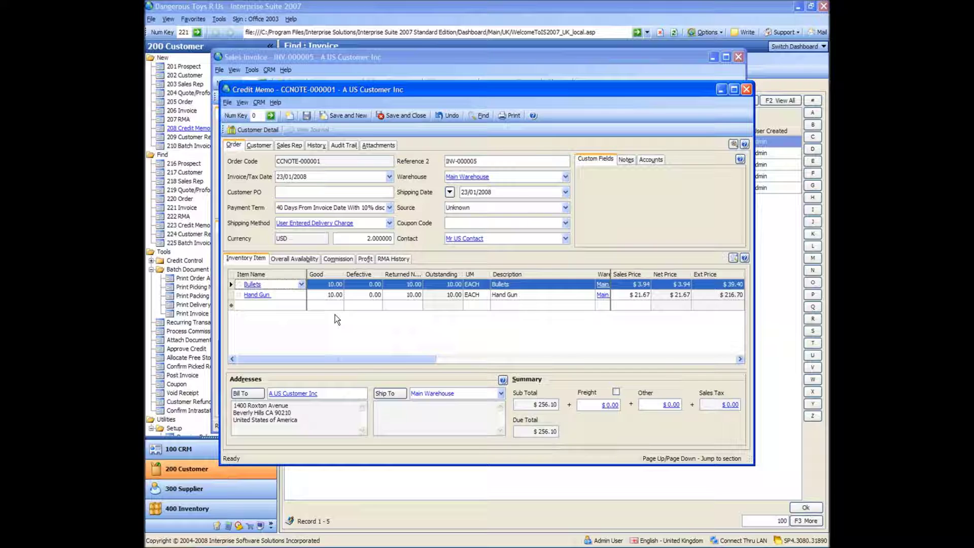
# Examine the good and defective return quantities for Bullets and Hand Gun on the credit memo.
pyautogui.click(323, 283)
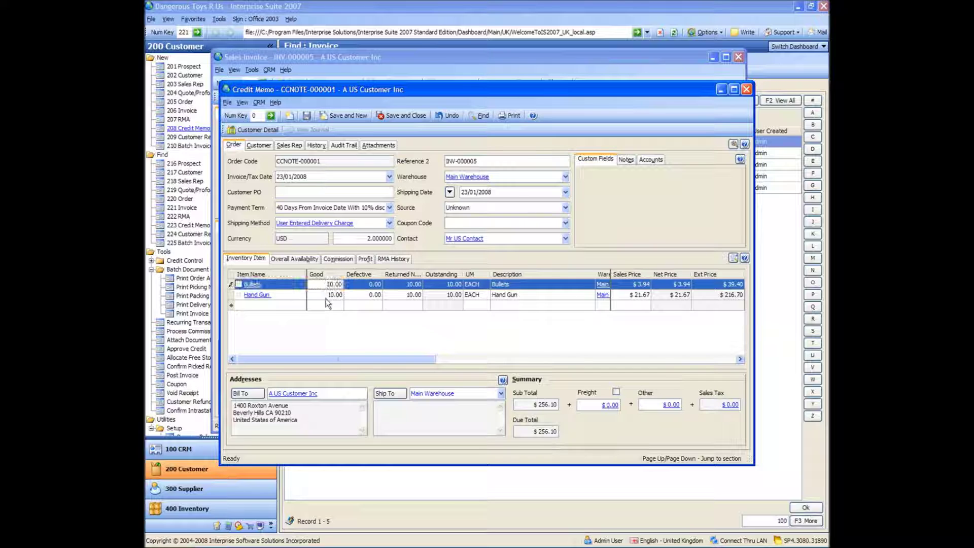
pyautogui.click(326, 296)
pyautogui.click(321, 285)
pyautogui.click(324, 295)
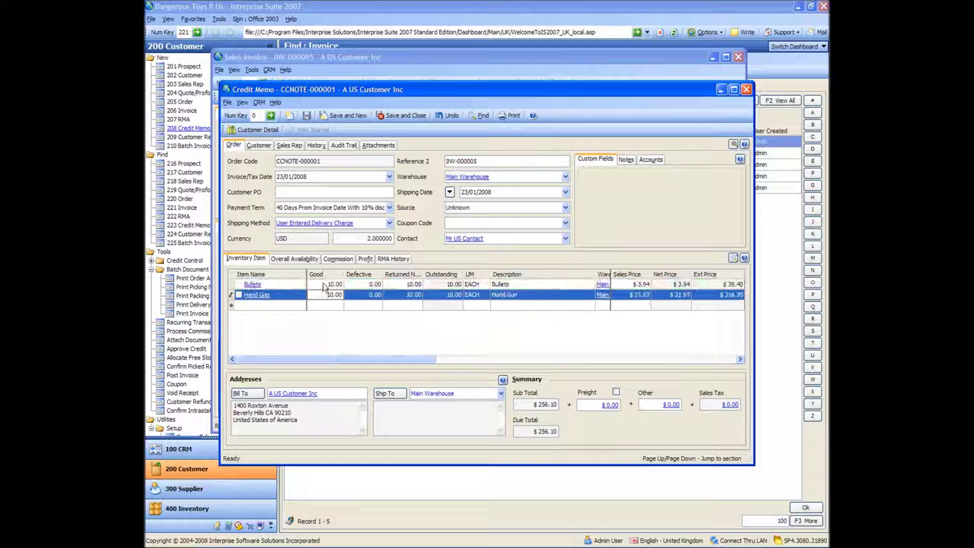
pyautogui.click(323, 284)
pyautogui.click(325, 296)
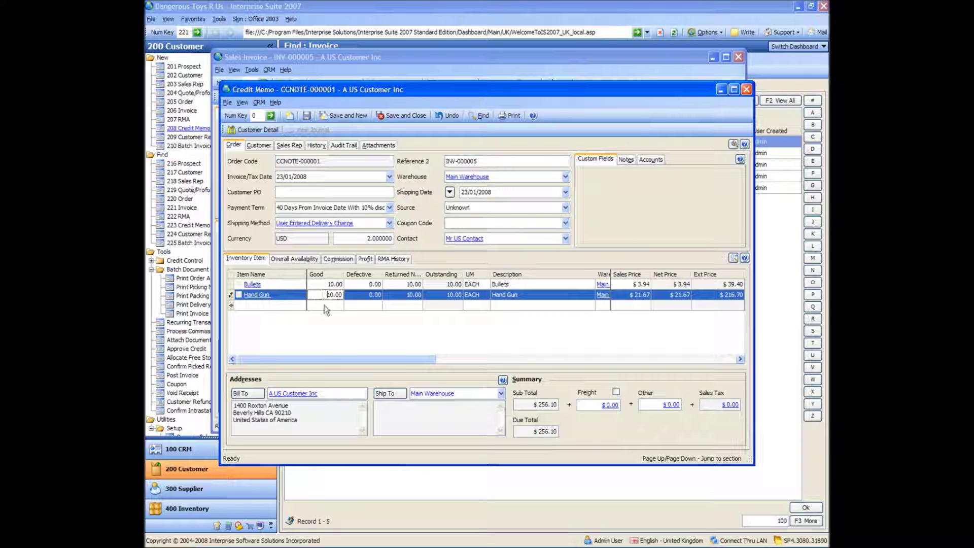
pyautogui.click(363, 284)
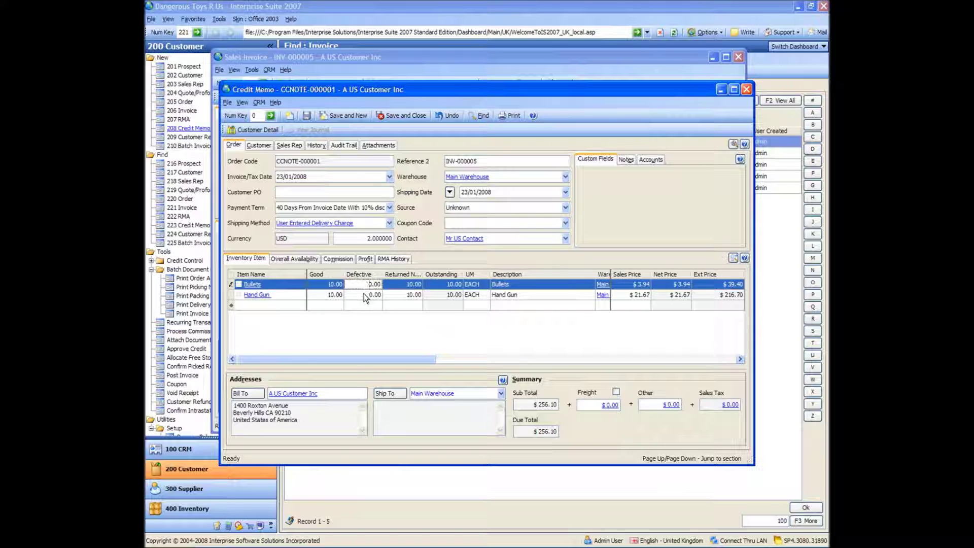
pyautogui.click(364, 295)
pyautogui.click(364, 309)
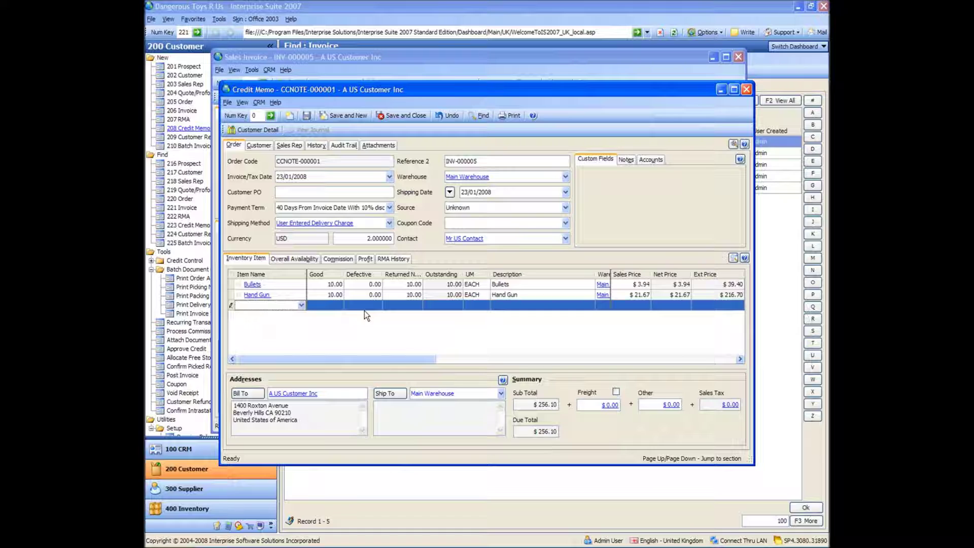
# Save and close the credit memo with the Create credit process, and close the source invoice.
pyautogui.click(400, 115)
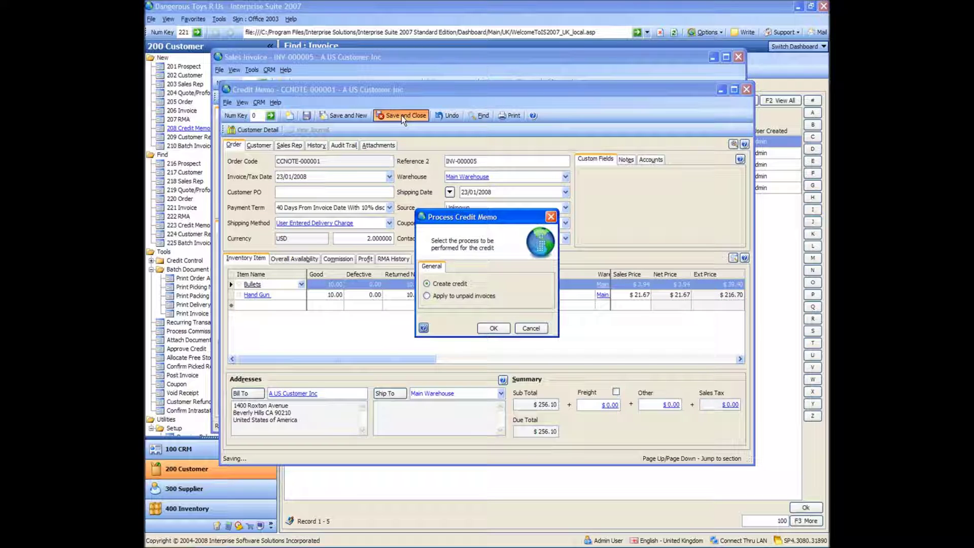
pyautogui.click(494, 329)
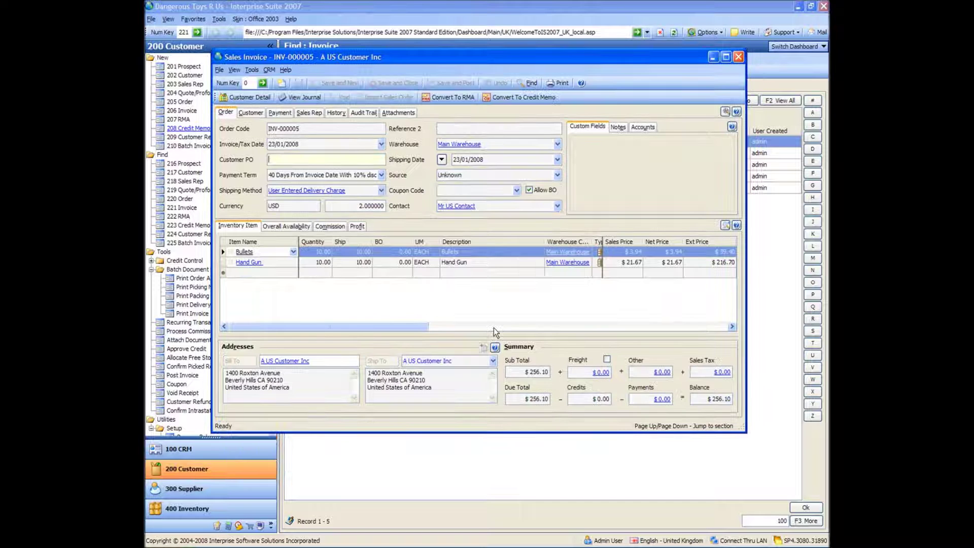
pyautogui.click(740, 57)
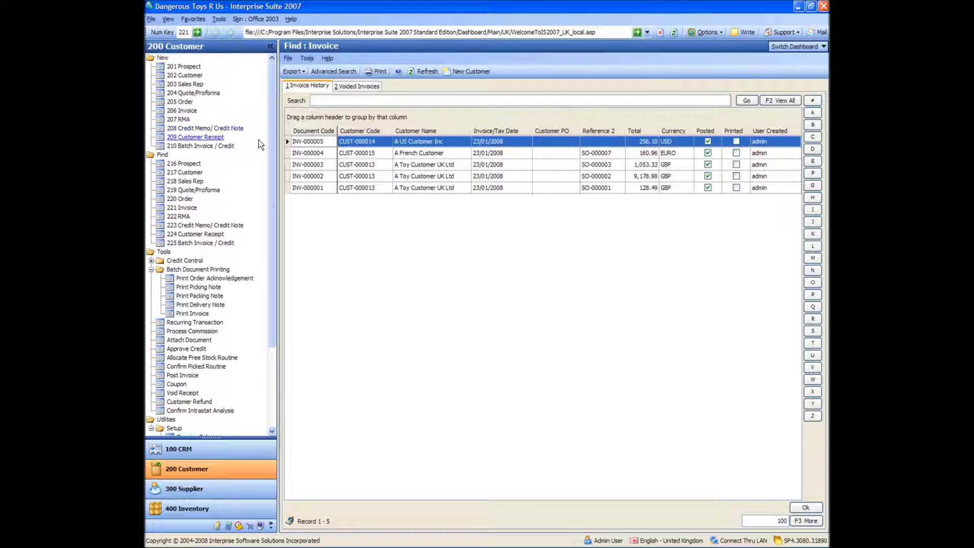
# Start a new RMA for the active customer A Toy Customer UK Ltd.
pyautogui.click(179, 122)
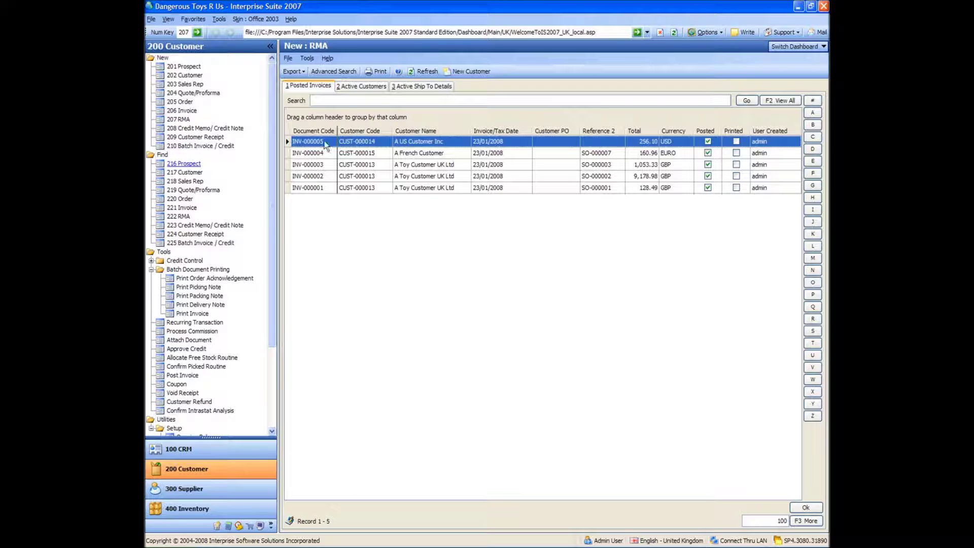
pyautogui.click(372, 87)
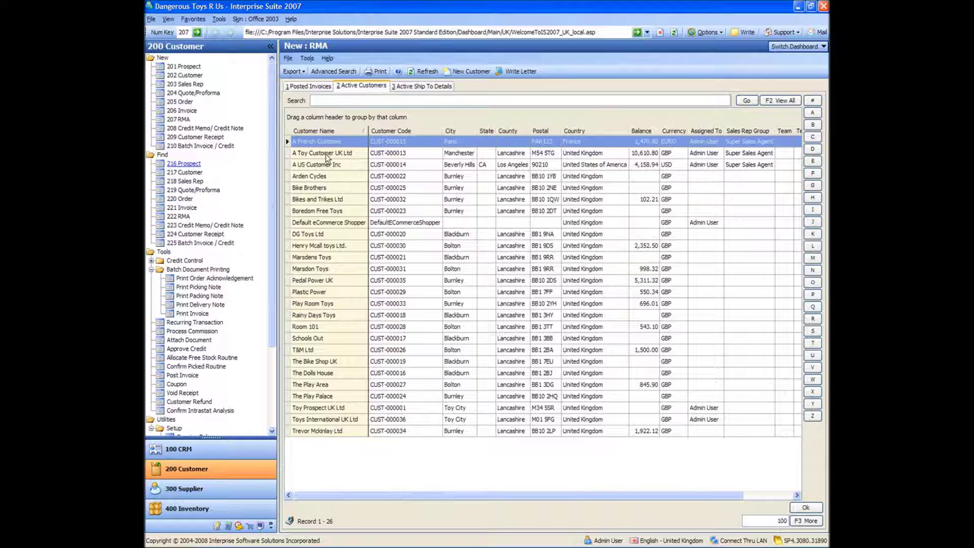
pyautogui.click(325, 153)
pyautogui.doubleClick(325, 153)
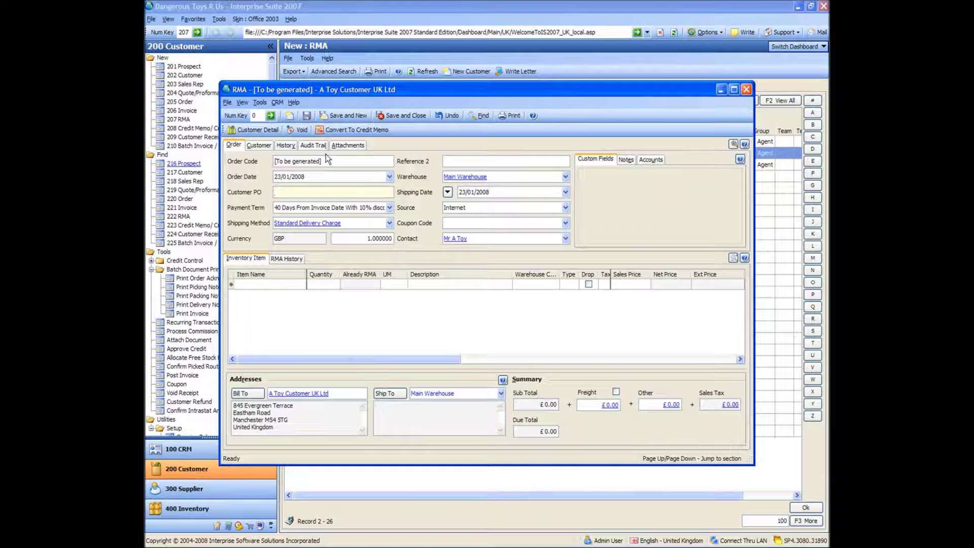
# Add Bullets with quantity 10 to the RMA, then save and close it.
pyautogui.click(287, 286)
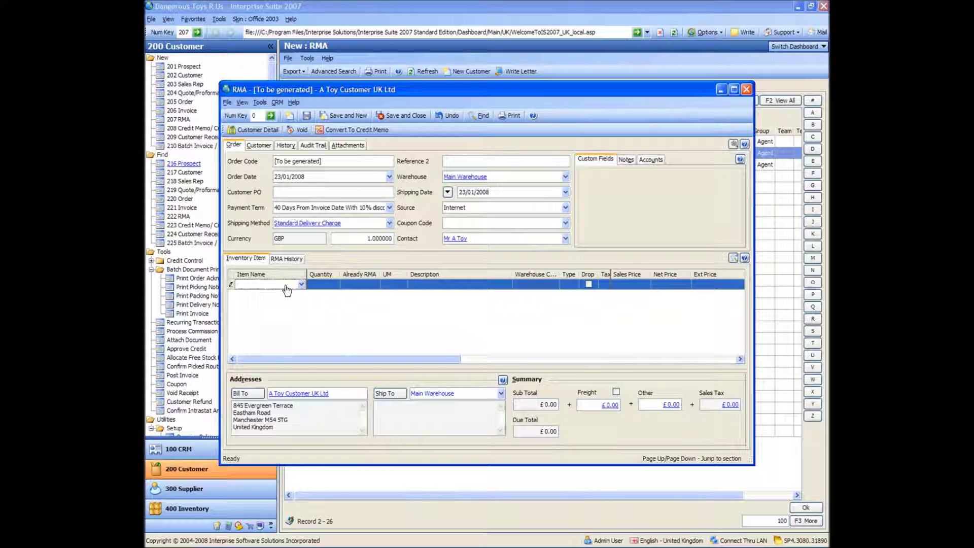
pyautogui.write('Bullets')
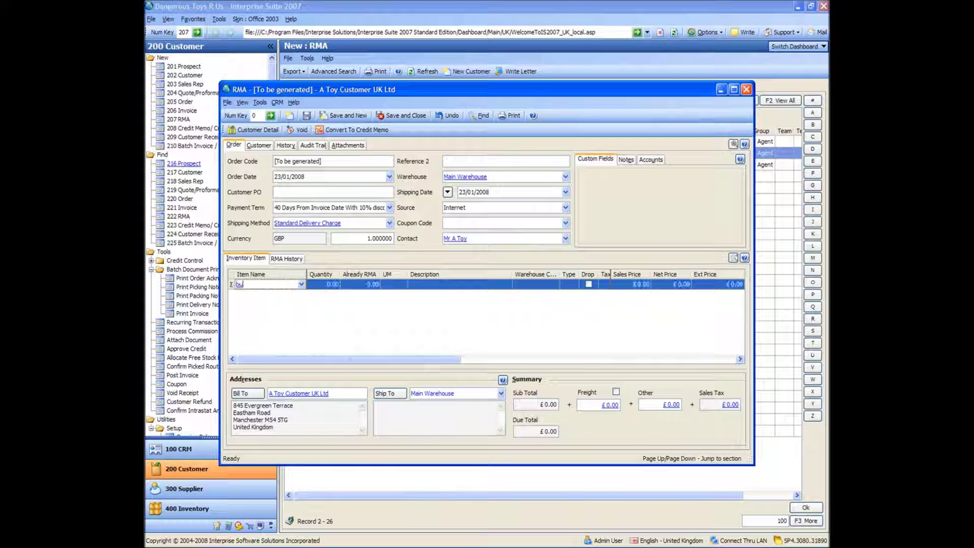
pyautogui.press('Tab')
pyautogui.write('10')
pyautogui.press('Tab')
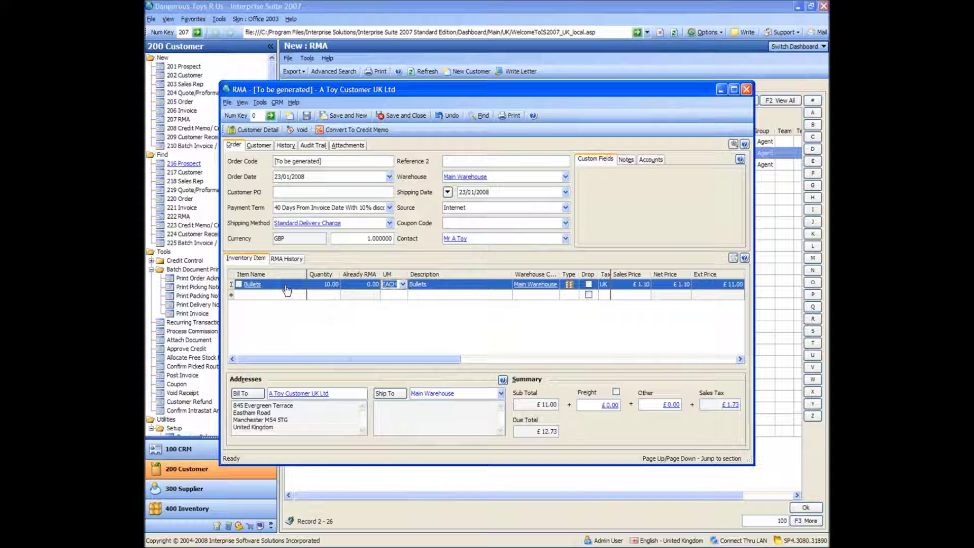
pyautogui.click(308, 116)
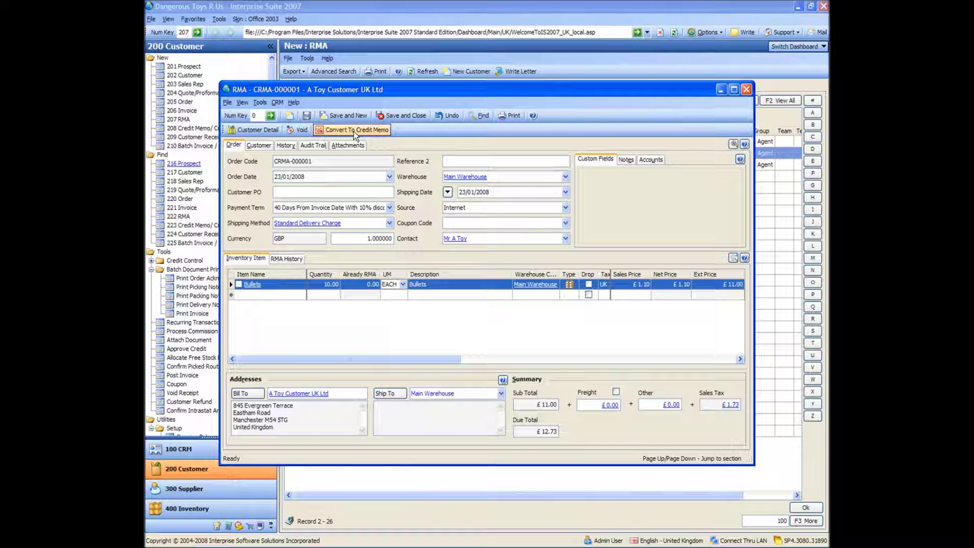
pyautogui.click(406, 116)
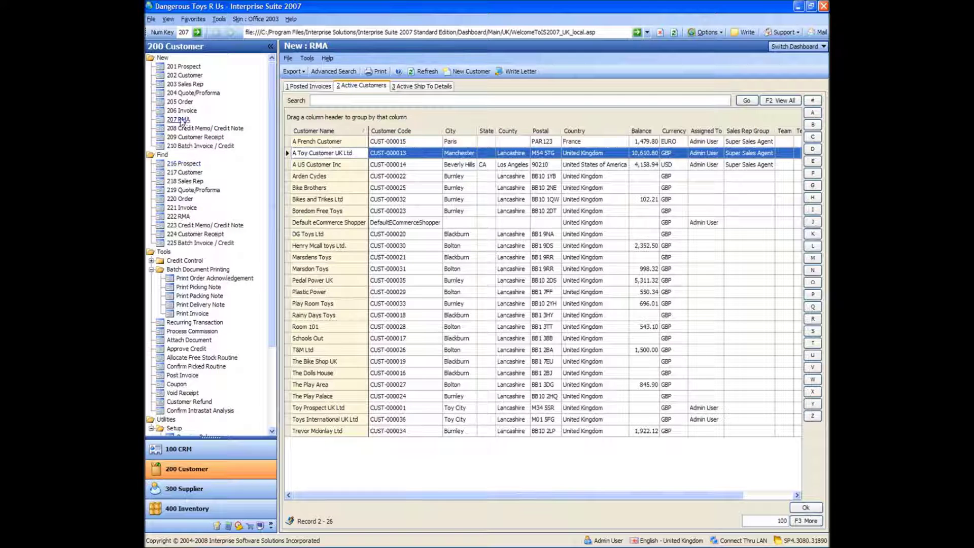
# Create a credit memo from the open RMA for A Toy Customer UK Ltd and save it with the Create credit process.
pyautogui.click(181, 130)
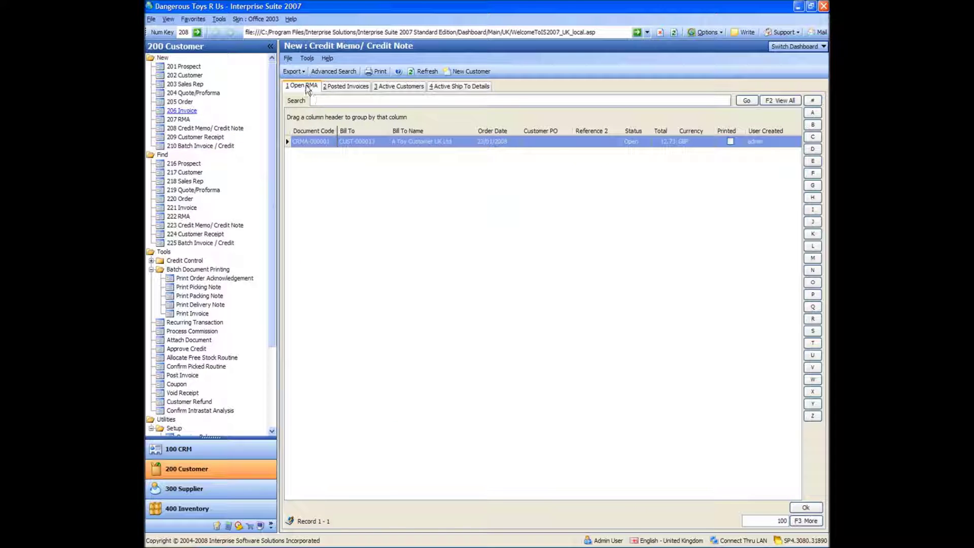
pyautogui.doubleClick(323, 143)
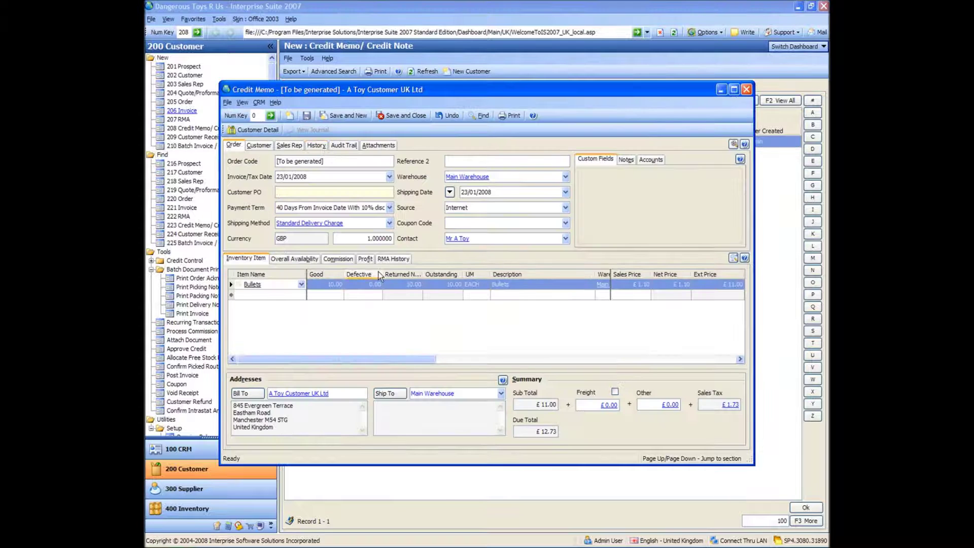
pyautogui.click(318, 288)
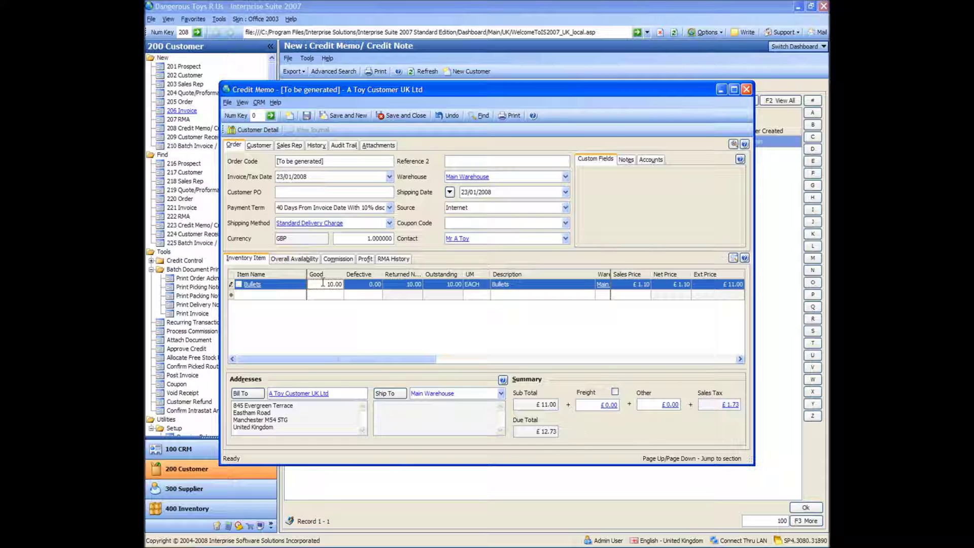
pyautogui.click(306, 115)
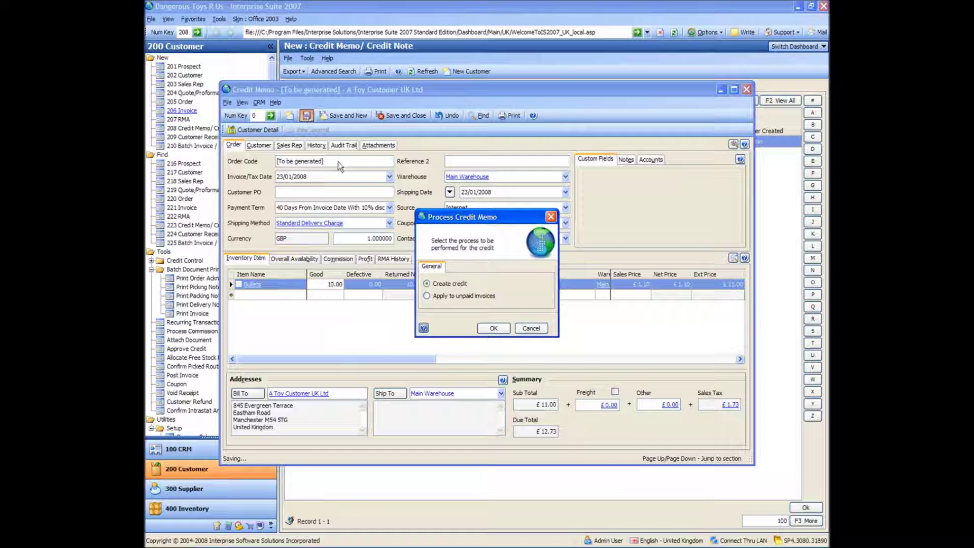
pyautogui.click(503, 327)
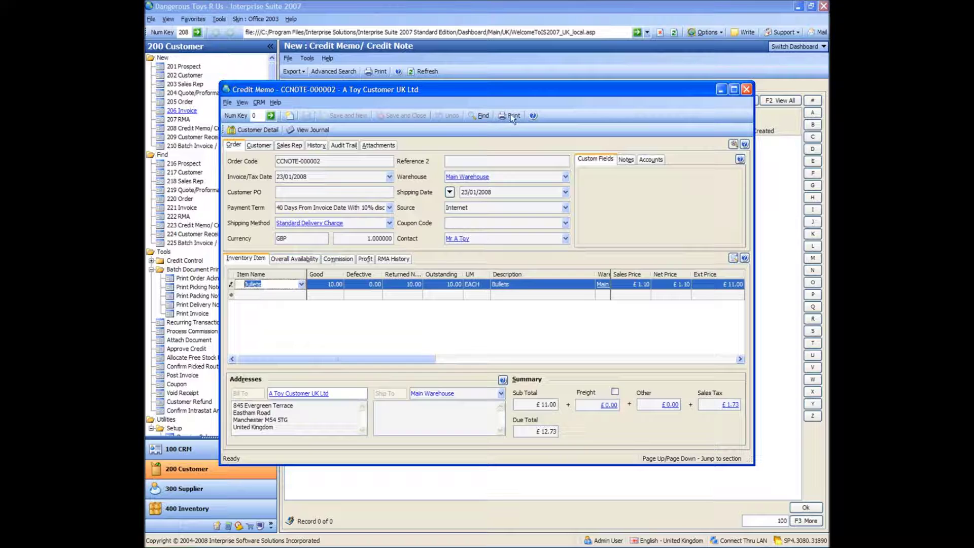
# Preview the printed Credit Memo report, then close the preview and the credit memo.
pyautogui.click(510, 116)
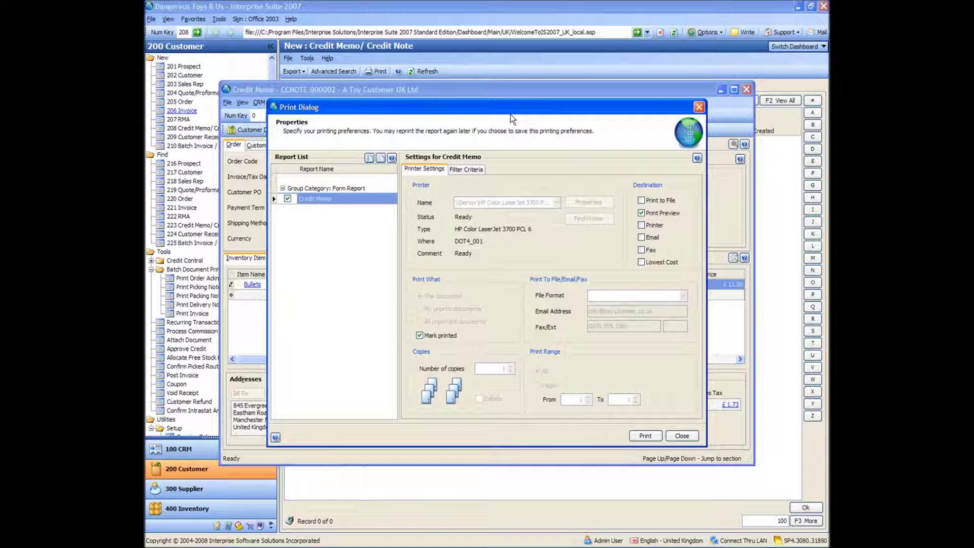
pyautogui.click(646, 437)
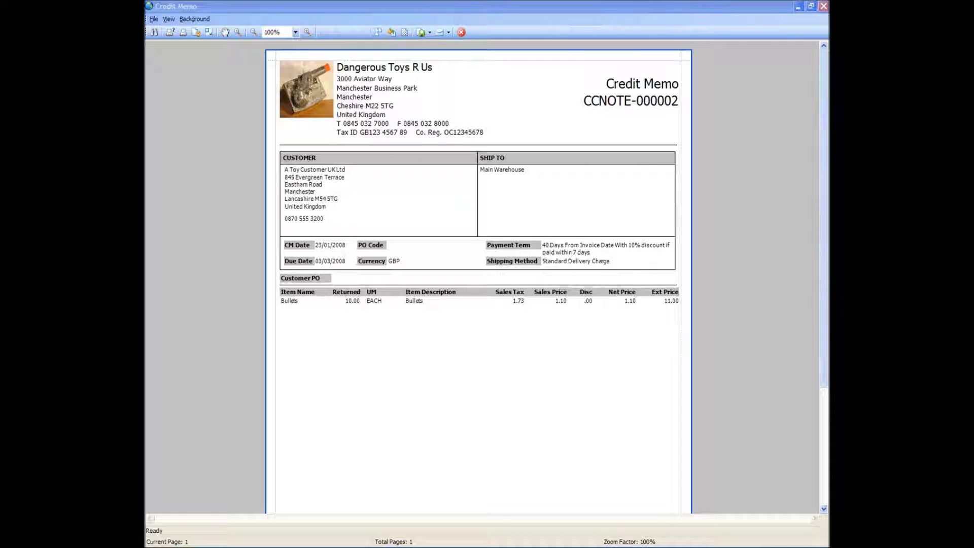
pyautogui.click(824, 6)
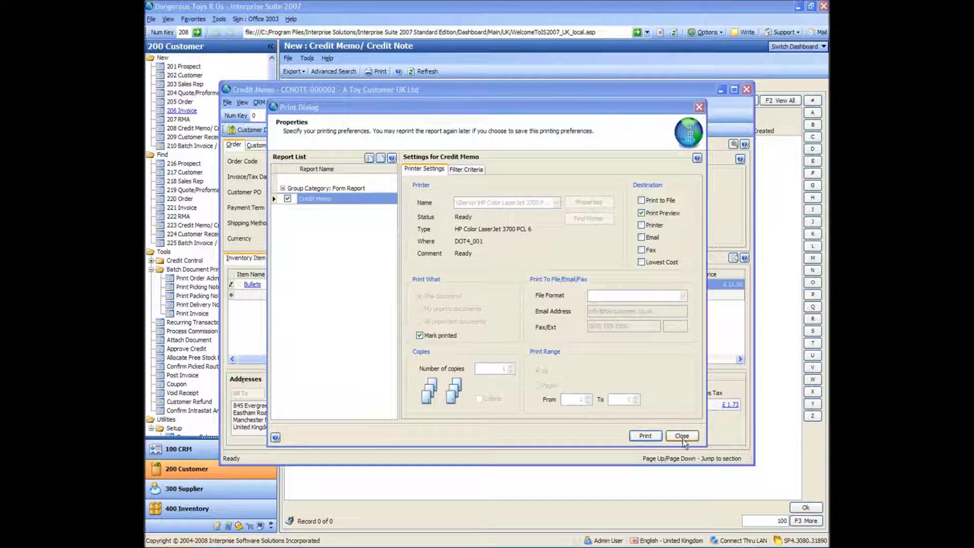
pyautogui.click(682, 436)
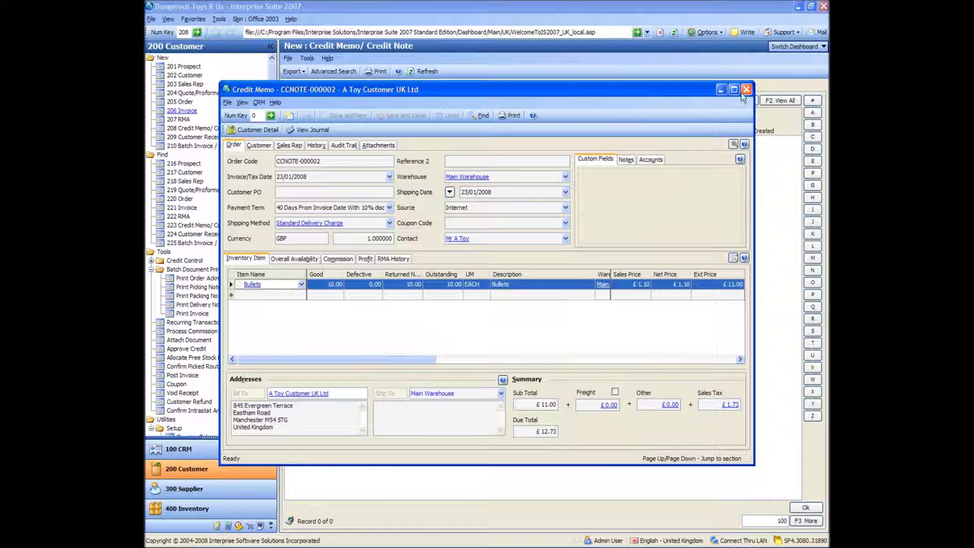
pyautogui.click(746, 92)
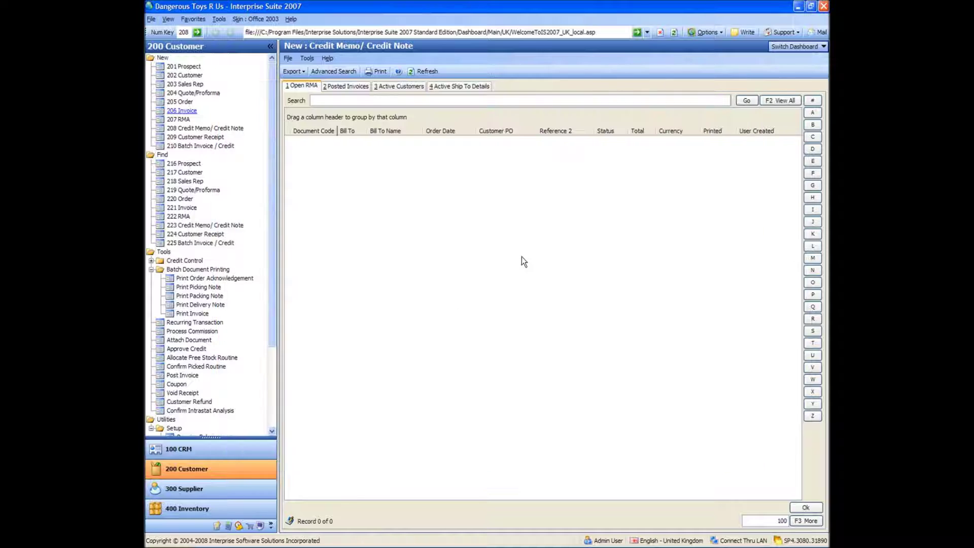
# Create an RMA from A Toy Customer UK Ltd's £128.49 posted invoice with quantity 5 each of Hand Gun and Bullets, and save and close it.
pyautogui.click(186, 122)
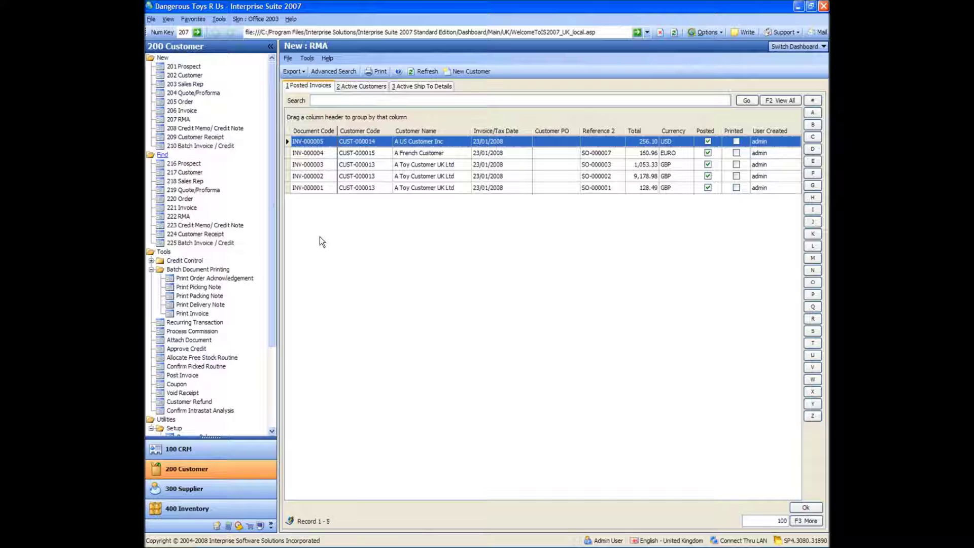
pyautogui.click(312, 188)
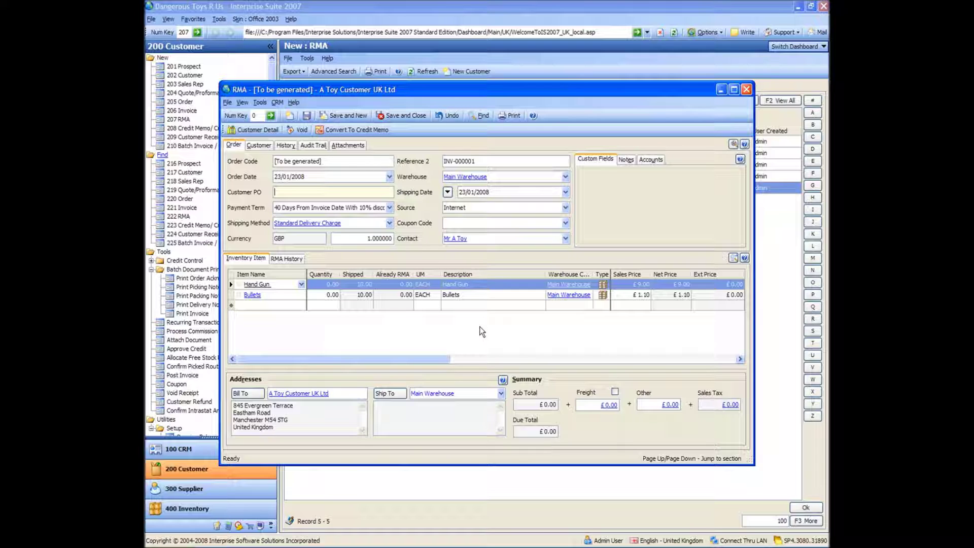
pyautogui.click(317, 282)
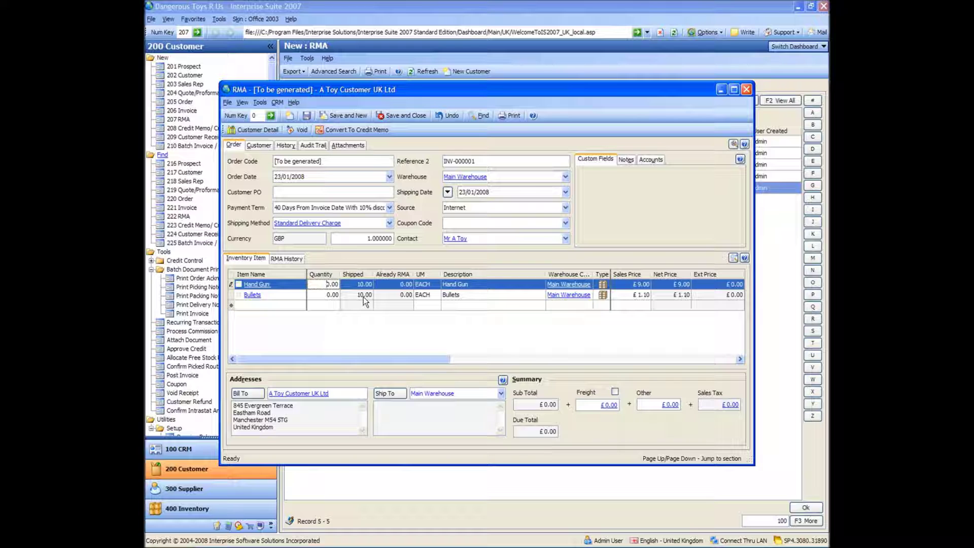
pyautogui.write('5')
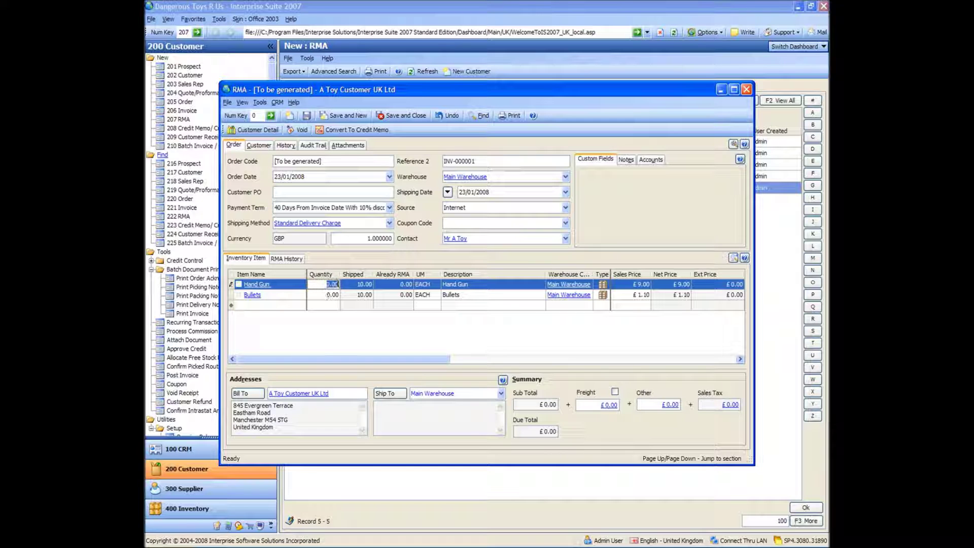
pyautogui.press('Down')
pyautogui.write('5')
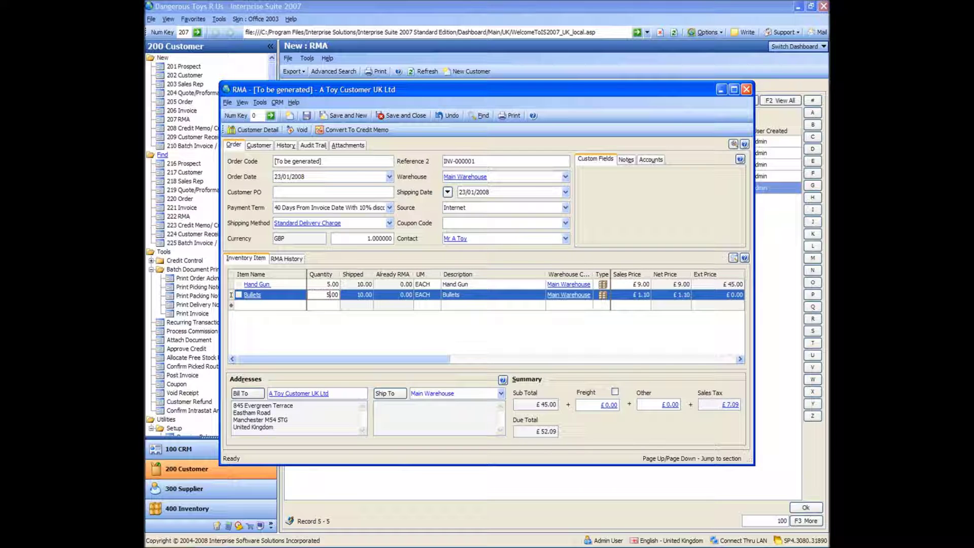
pyautogui.press('Down')
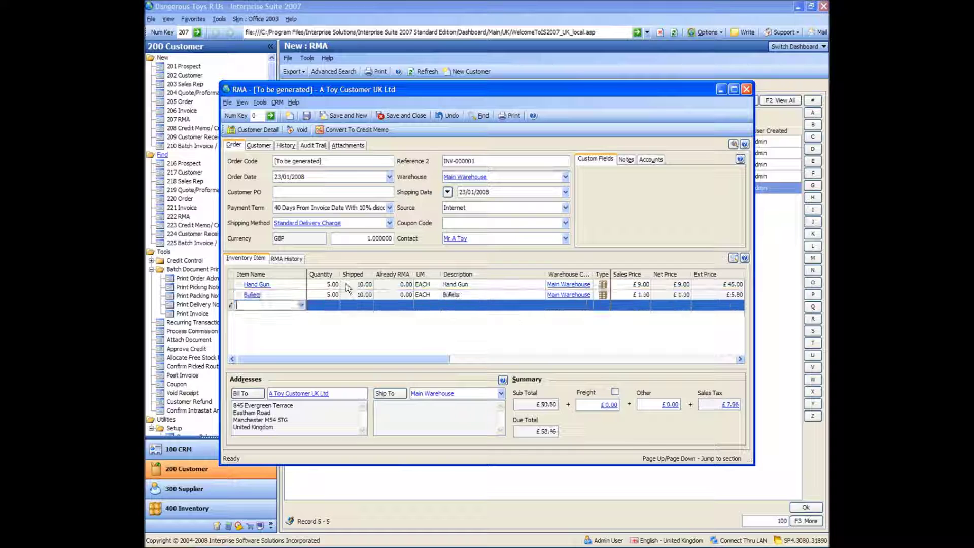
pyautogui.click(306, 116)
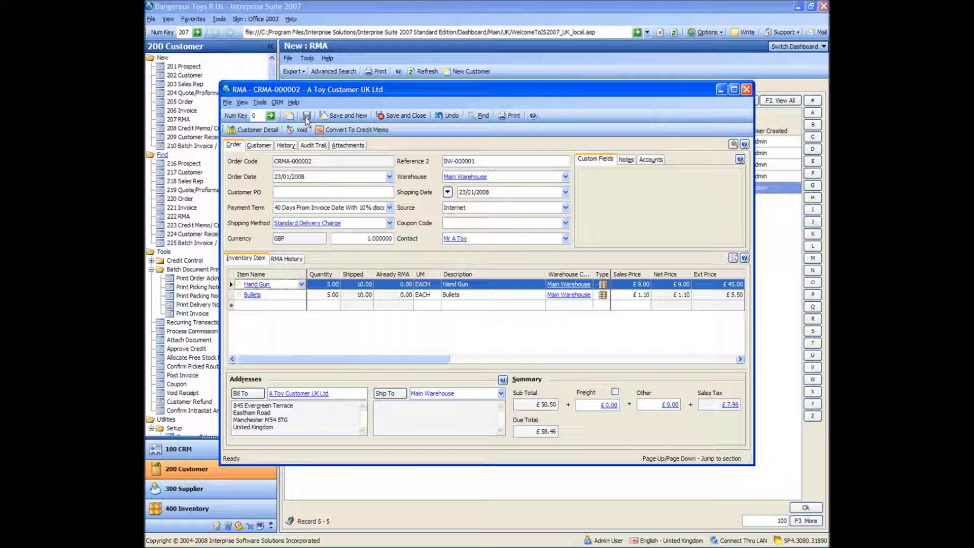
pyautogui.click(401, 115)
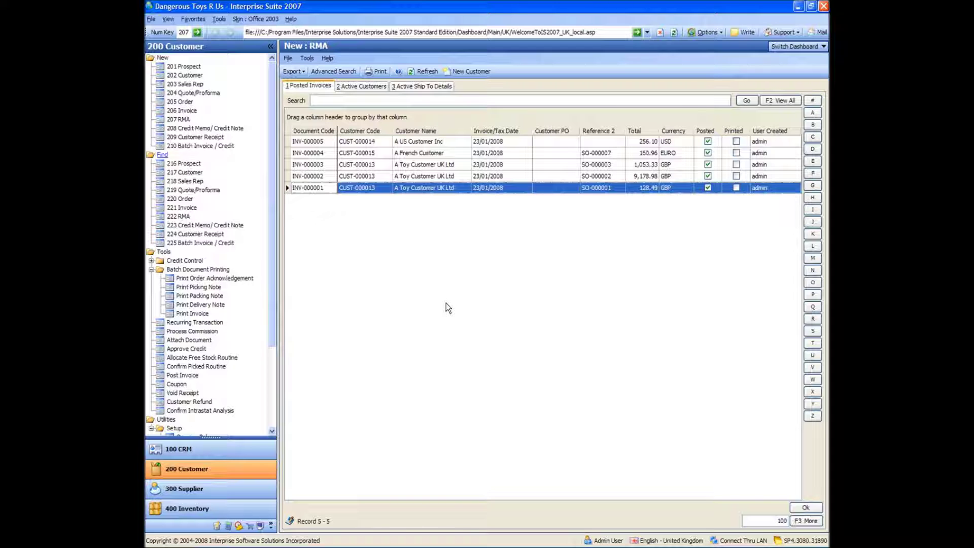
# Start a new credit memo directly for the active customer A Toy Customer UK Ltd.
pyautogui.click(205, 128)
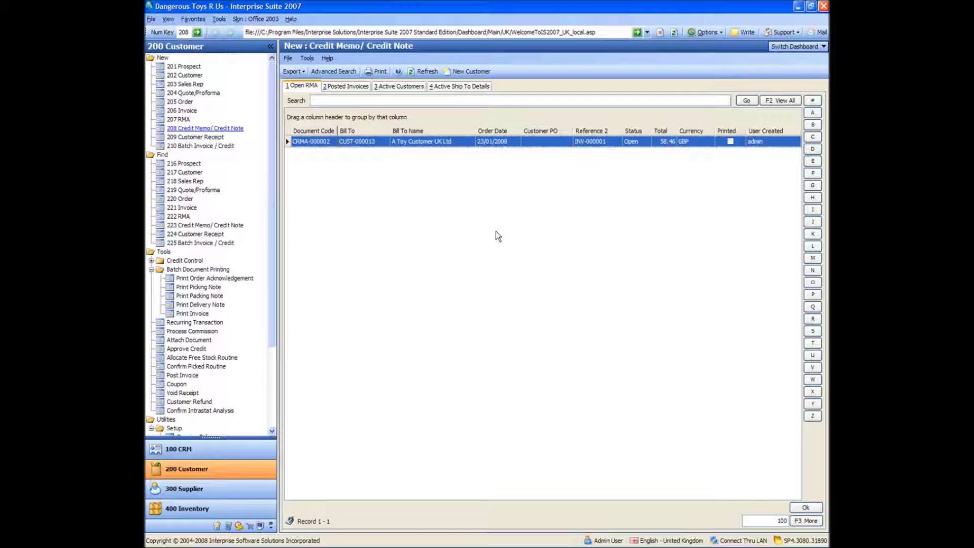
pyautogui.click(384, 88)
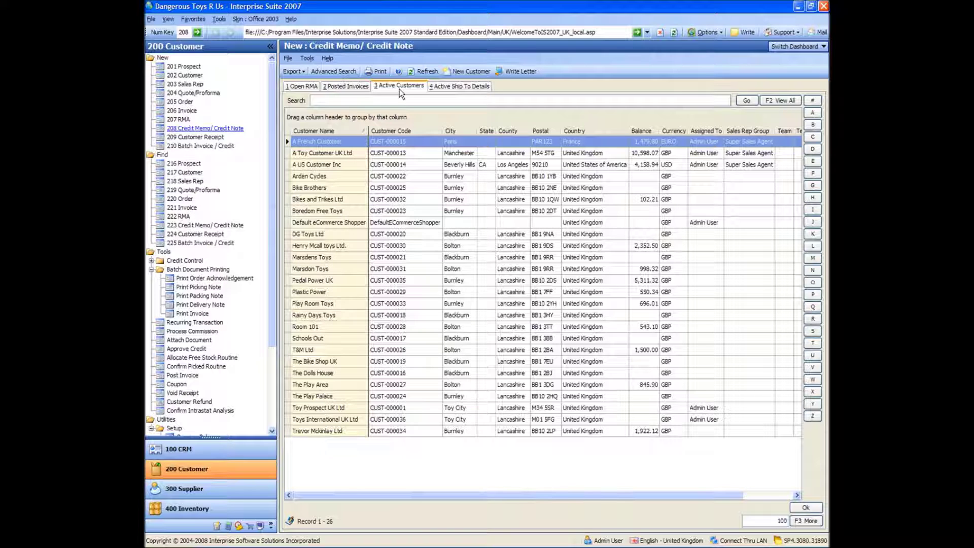
pyautogui.click(337, 152)
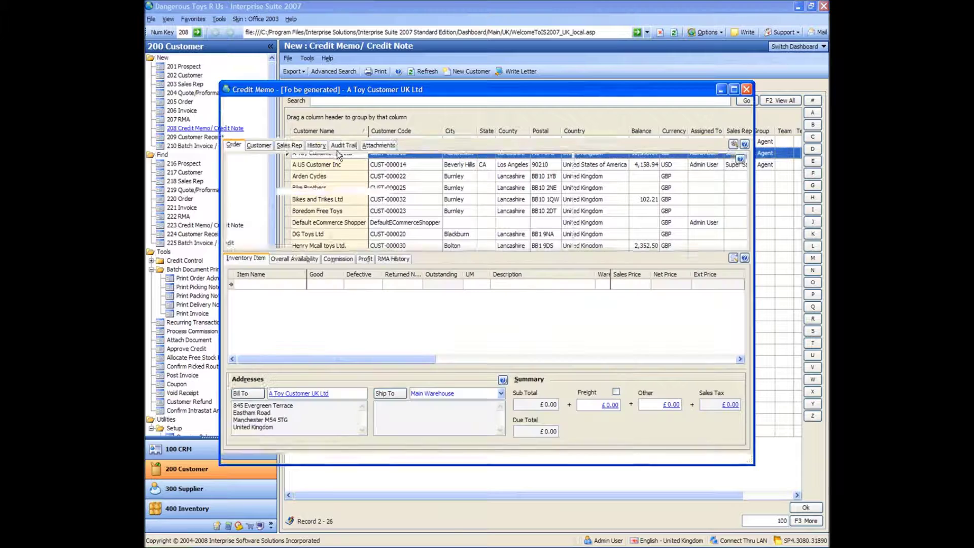
# Add Bullets with a good quantity of 10 to the credit memo, then save and close it with the Create credit process.
pyautogui.write('bull')
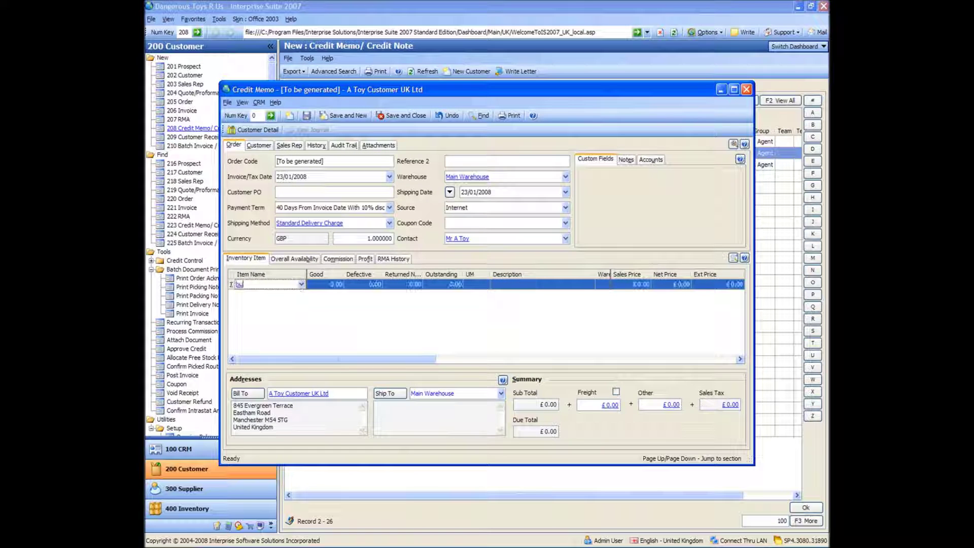
pyautogui.press('Tab')
pyautogui.write('10')
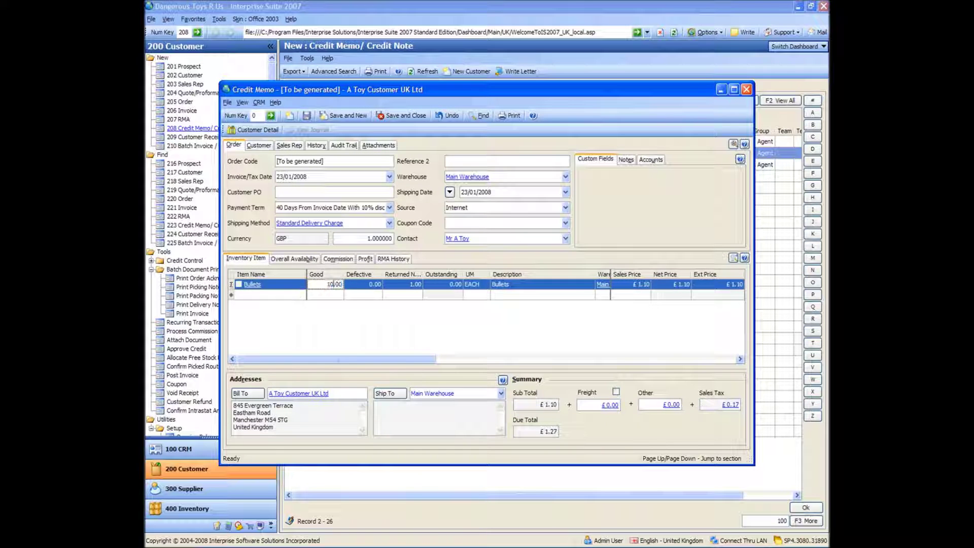
pyautogui.press('Tab')
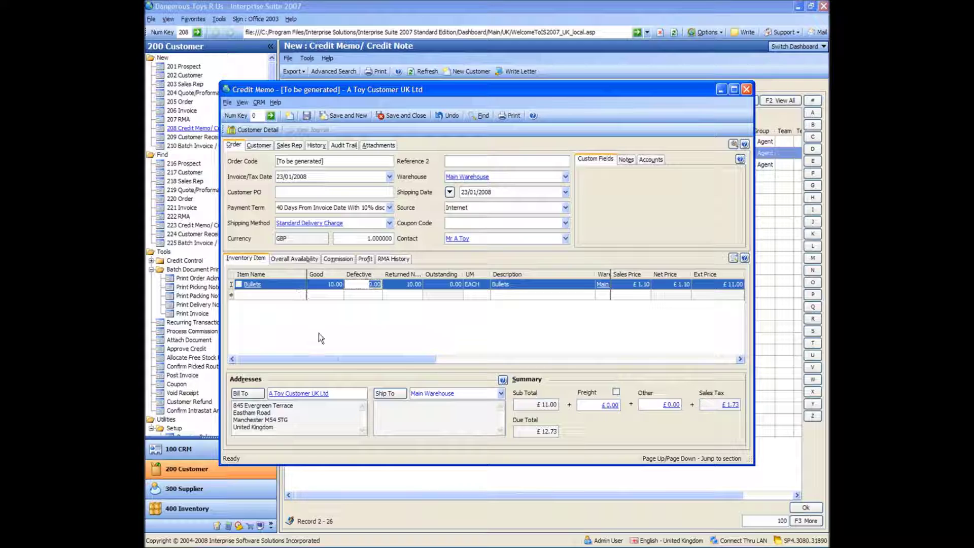
pyautogui.click(339, 335)
pyautogui.click(325, 284)
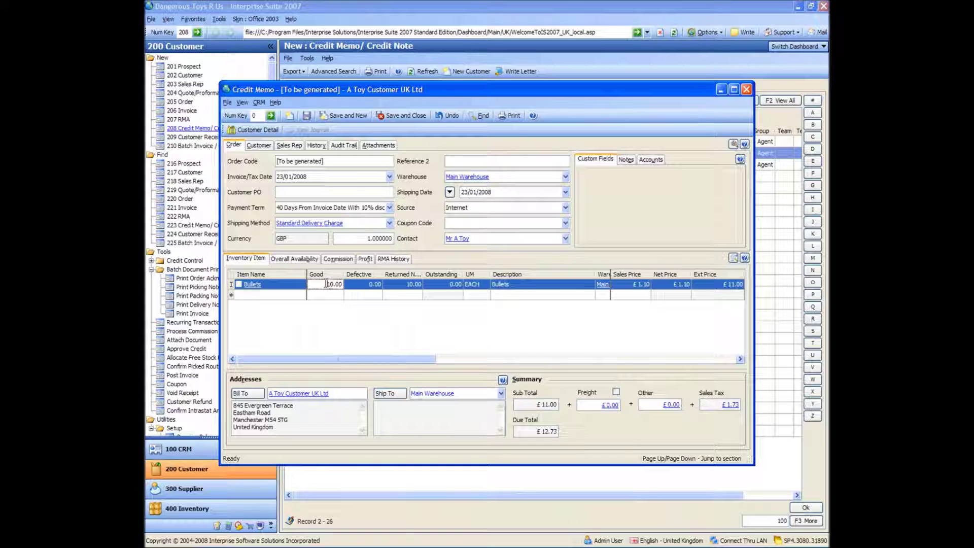
pyautogui.click(408, 116)
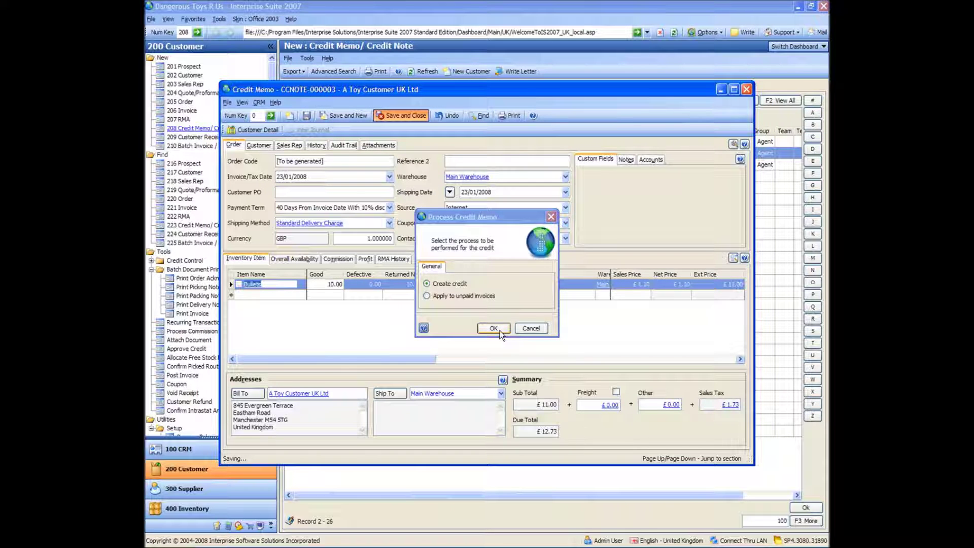
pyautogui.click(500, 331)
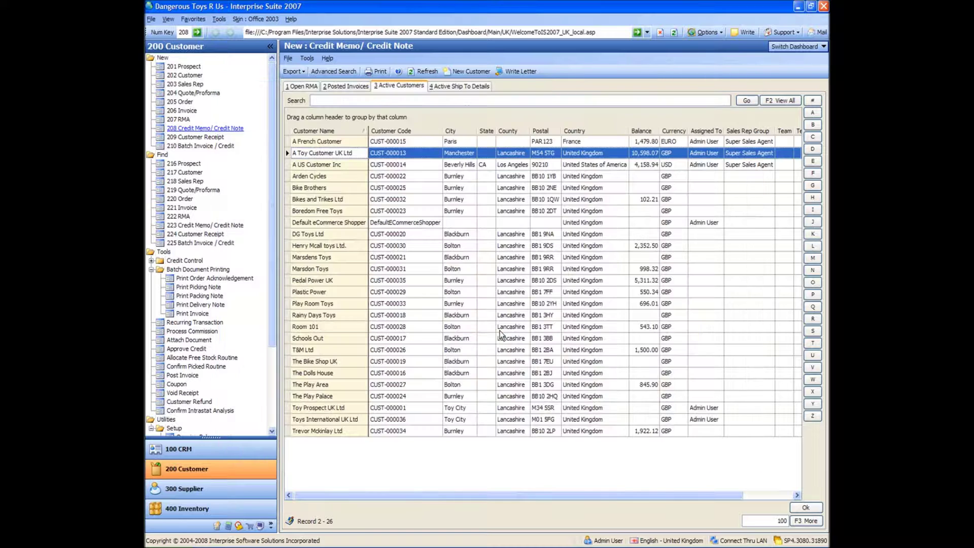
pyautogui.click(344, 212)
pyautogui.click(344, 248)
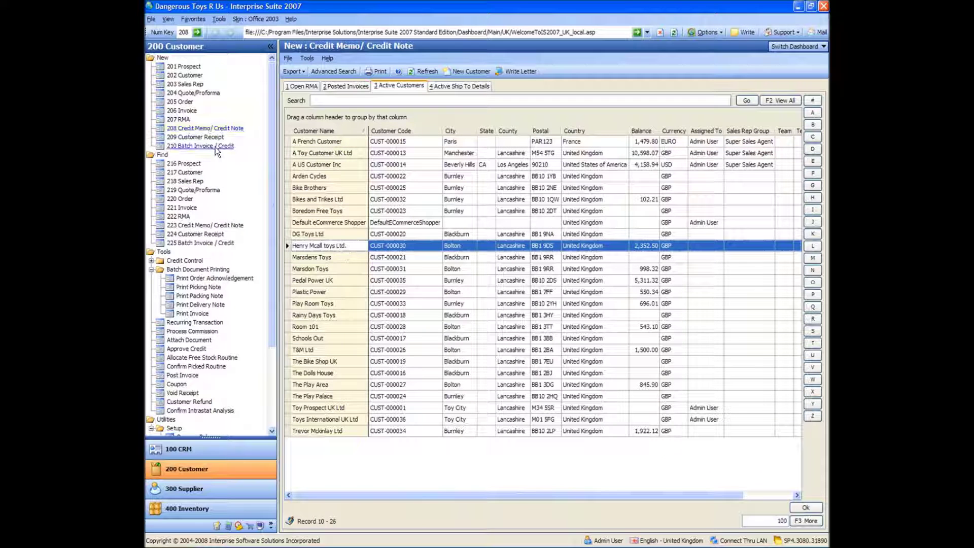
# Start a new customer receipt for the active customer A Toy Customer UK Ltd.
pyautogui.click(195, 138)
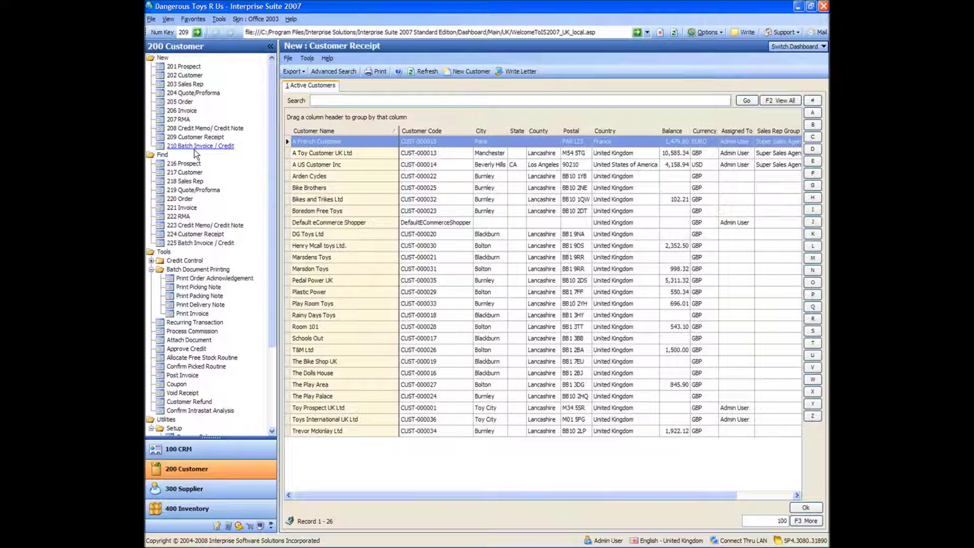
pyautogui.click(322, 154)
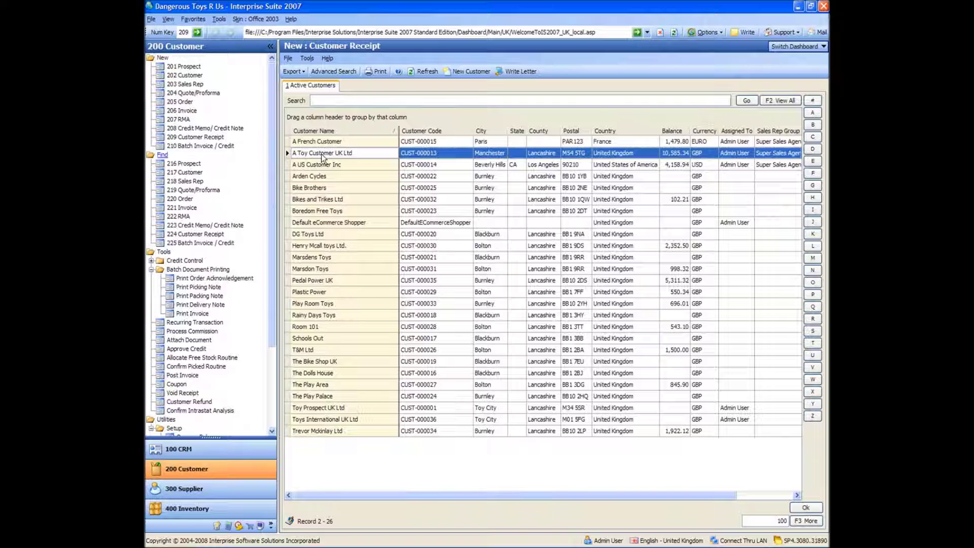
pyautogui.doubleClick(321, 153)
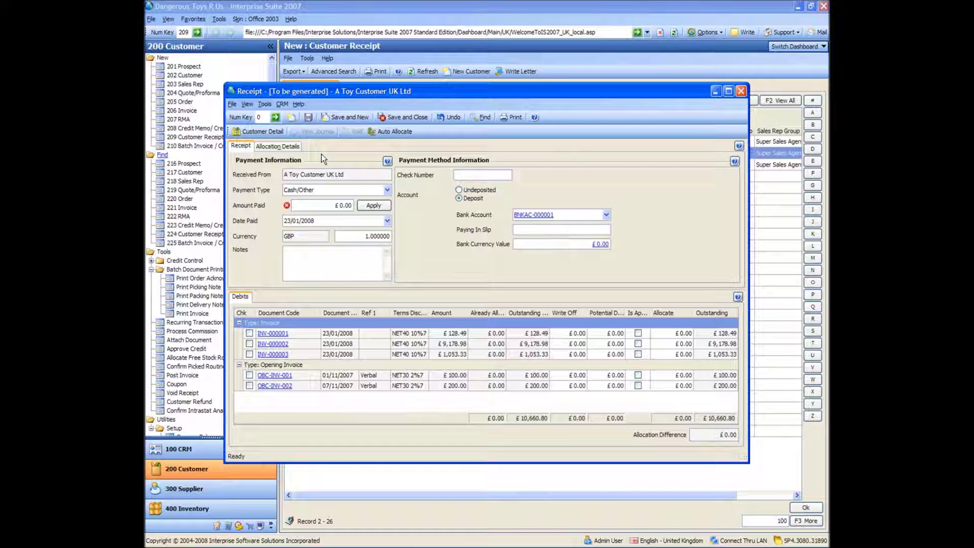
# Set the receipt's amount paid to £100.00, apply it, and save the receipt.
pyautogui.click(330, 207)
pyautogui.write('100')
pyautogui.click(374, 206)
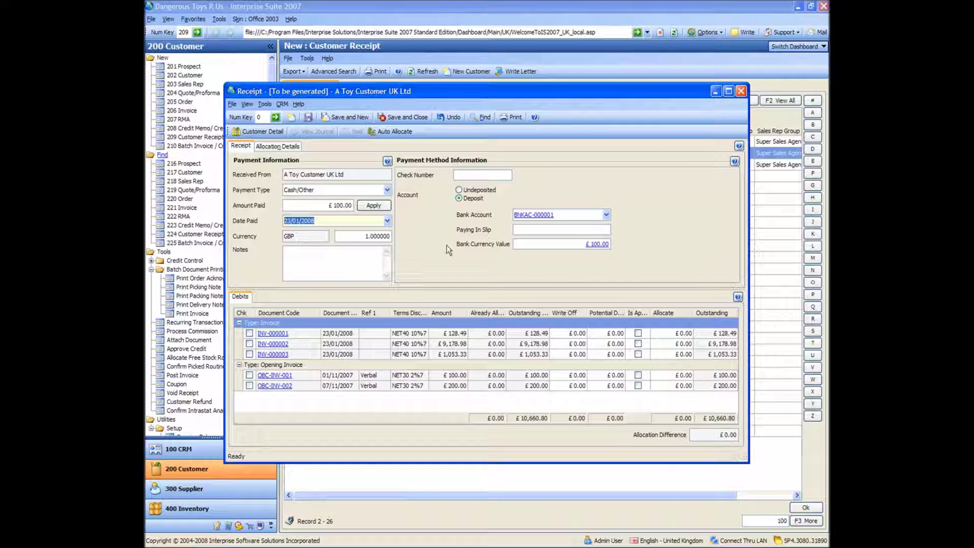
pyautogui.click(308, 117)
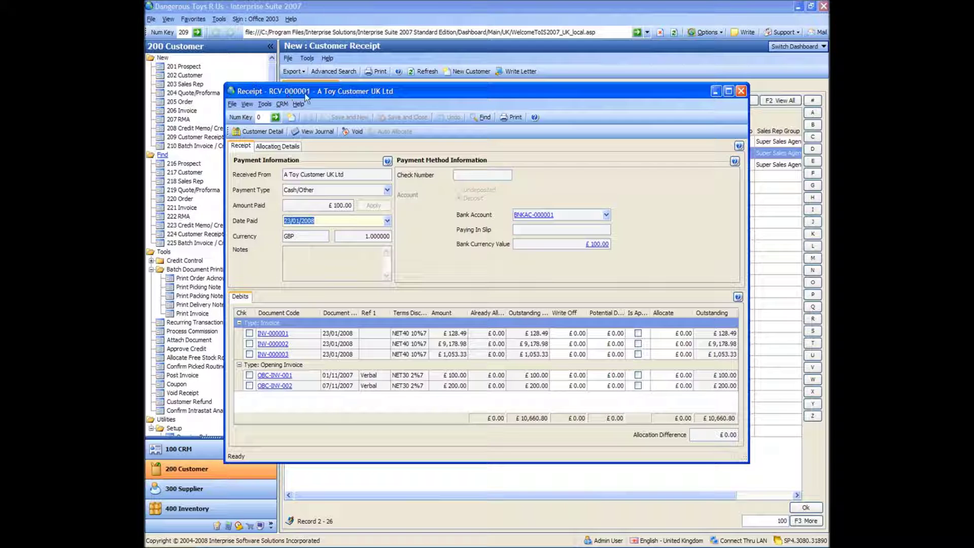
# Allocate the £100.00 receipt to the £128.49 invoice in the receipt's allocation details and save the allocation.
pyautogui.click(278, 147)
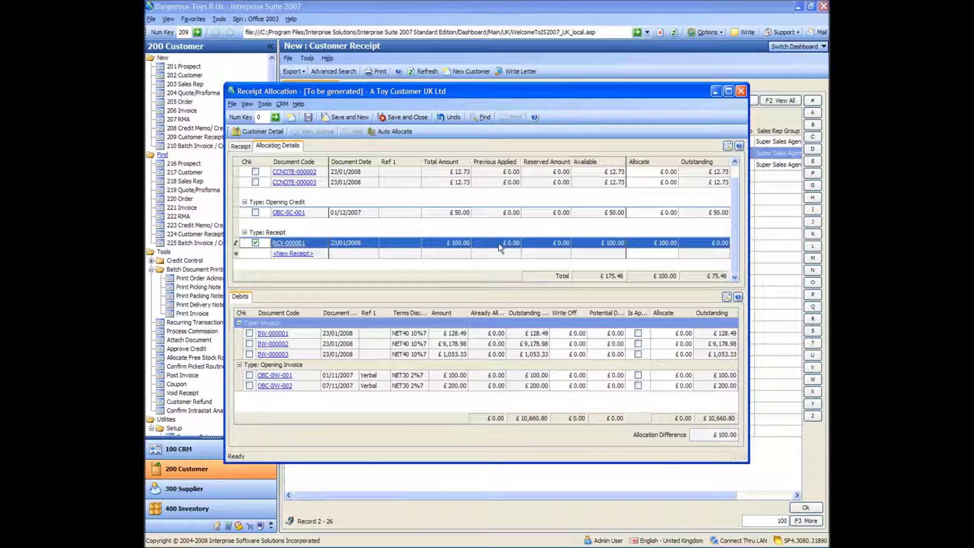
pyautogui.click(250, 334)
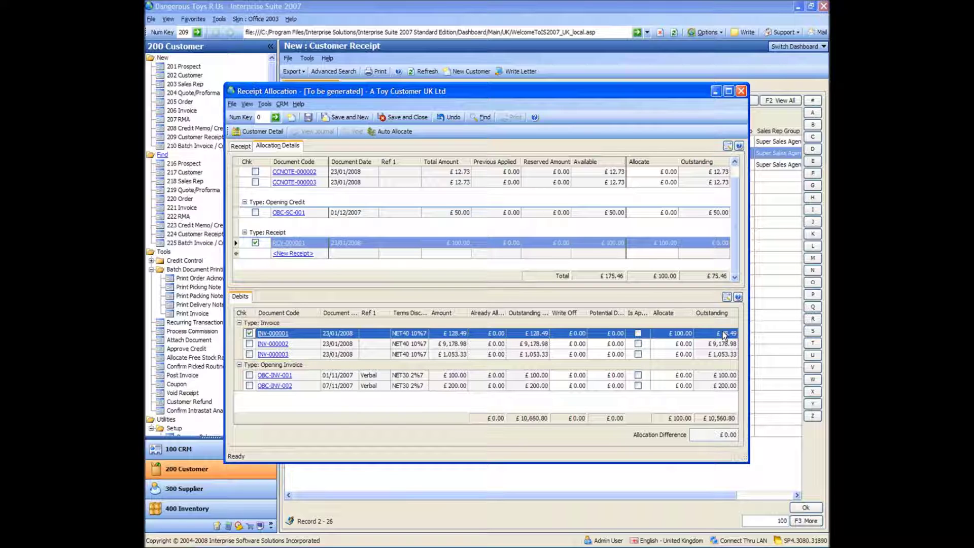
pyautogui.click(308, 117)
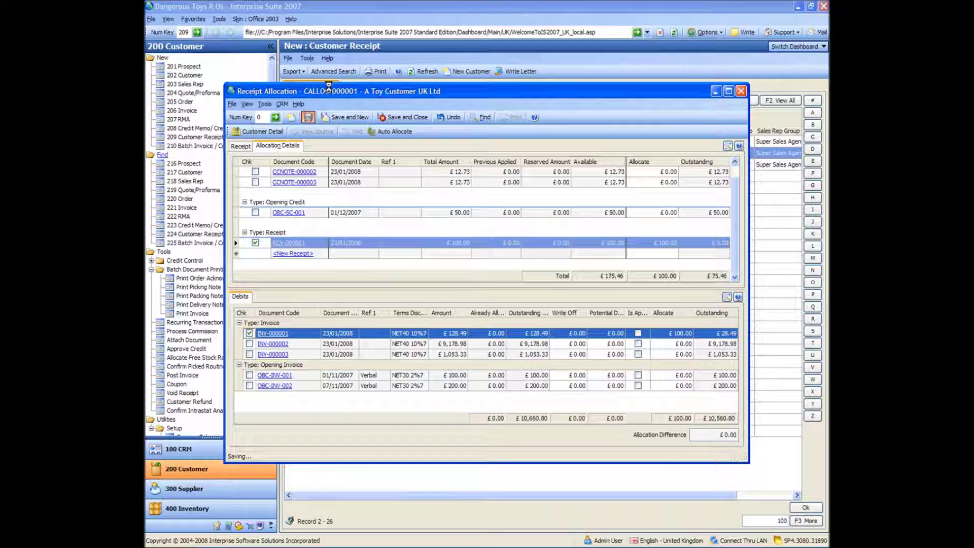
pyautogui.click(762, 492)
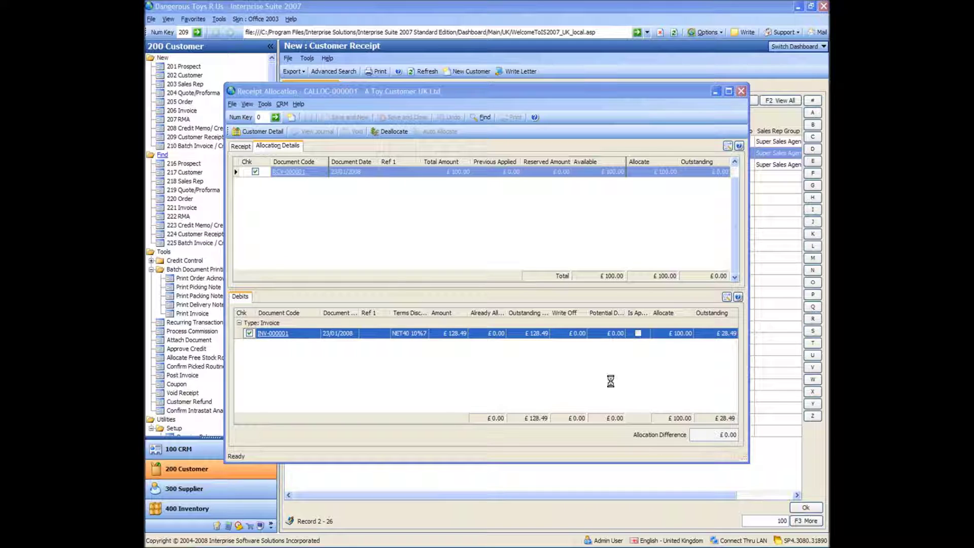
pyautogui.click(477, 228)
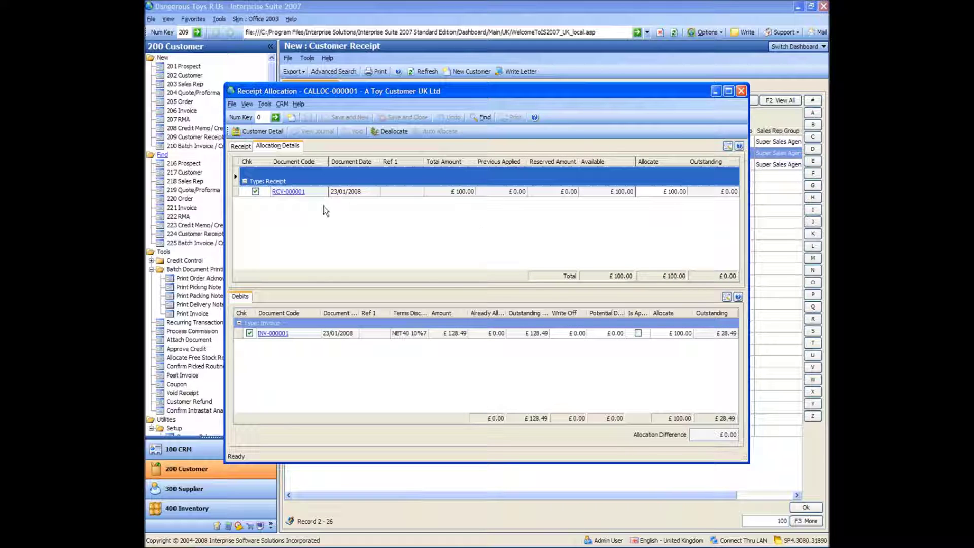
# Open the customer's record from the allocation and examine the £128.49 invoice in its transaction ledger.
pyautogui.click(255, 132)
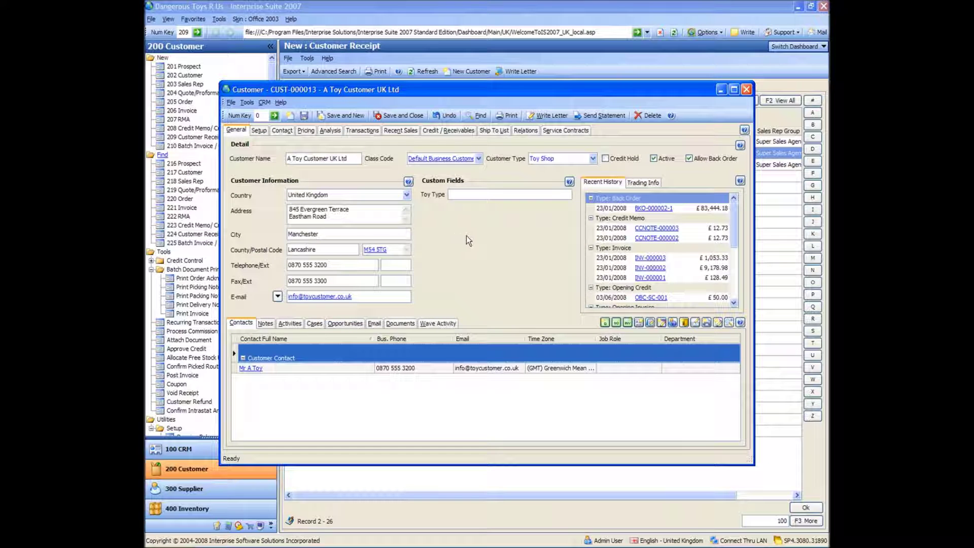
pyautogui.click(367, 130)
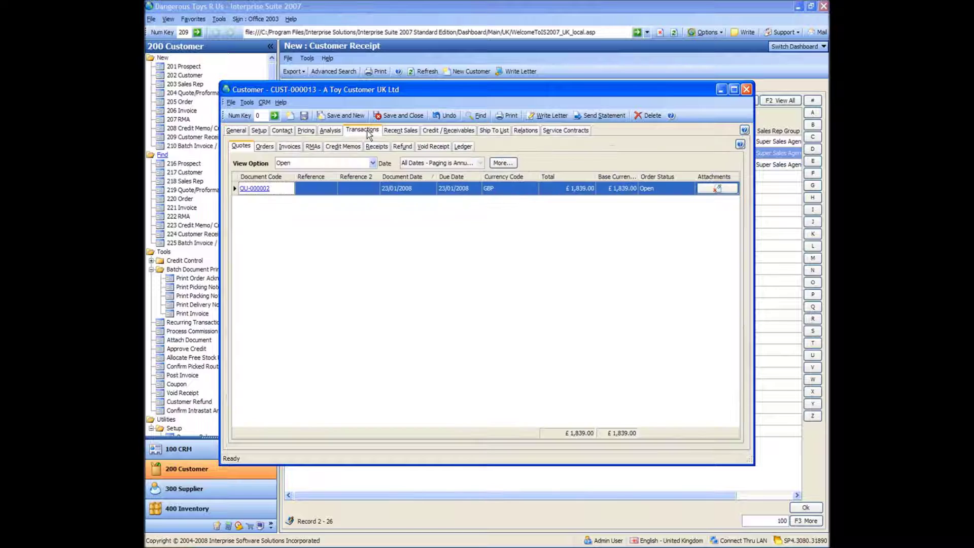
pyautogui.click(461, 145)
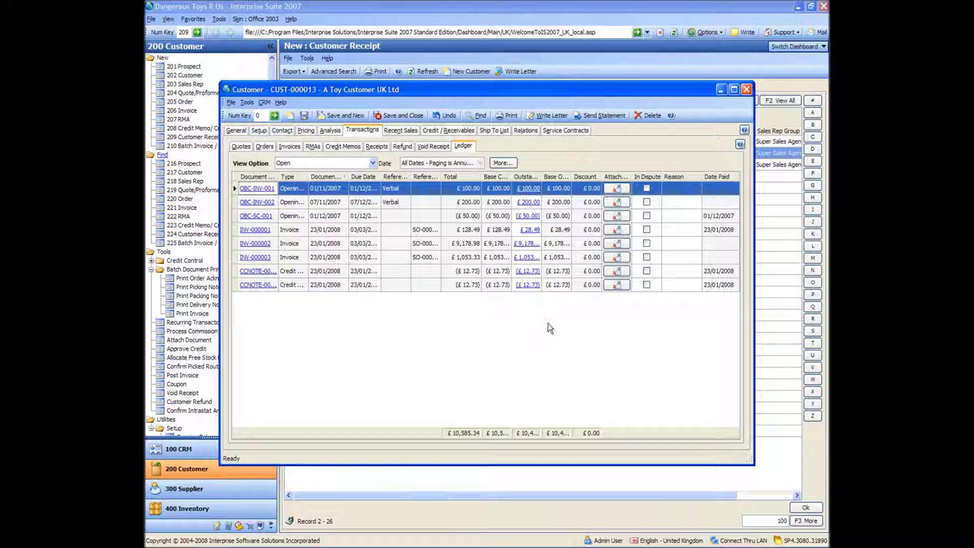
pyautogui.click(558, 230)
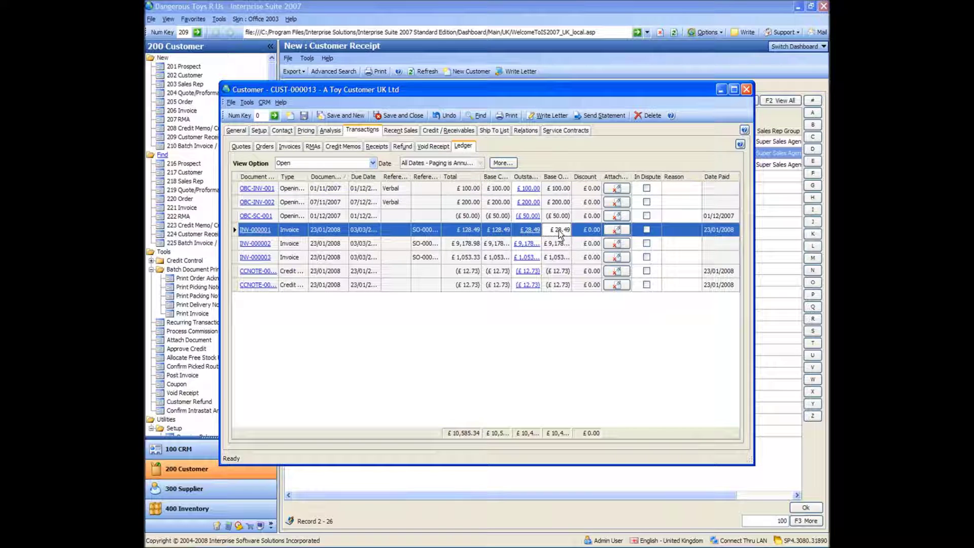
pyautogui.click(530, 231)
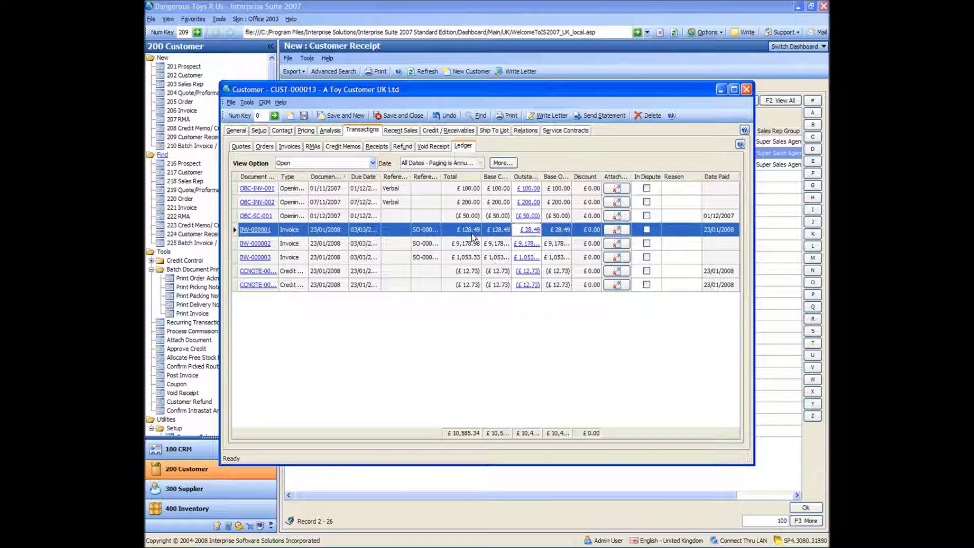
# View the allocation reference behind the £128.49 invoice's outstanding amount, then close the reference, customer and receipt windows.
pyautogui.click(529, 230)
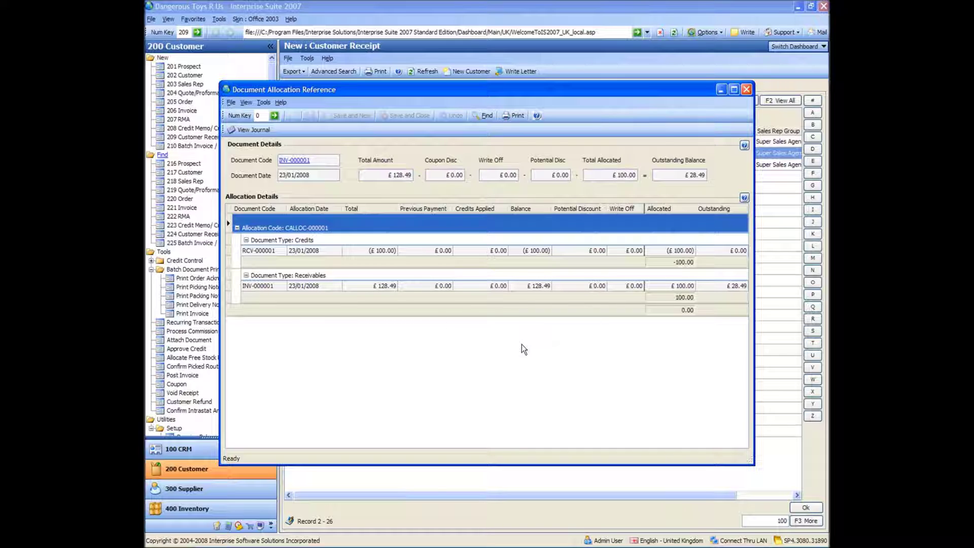
pyautogui.click(266, 251)
pyautogui.click(560, 333)
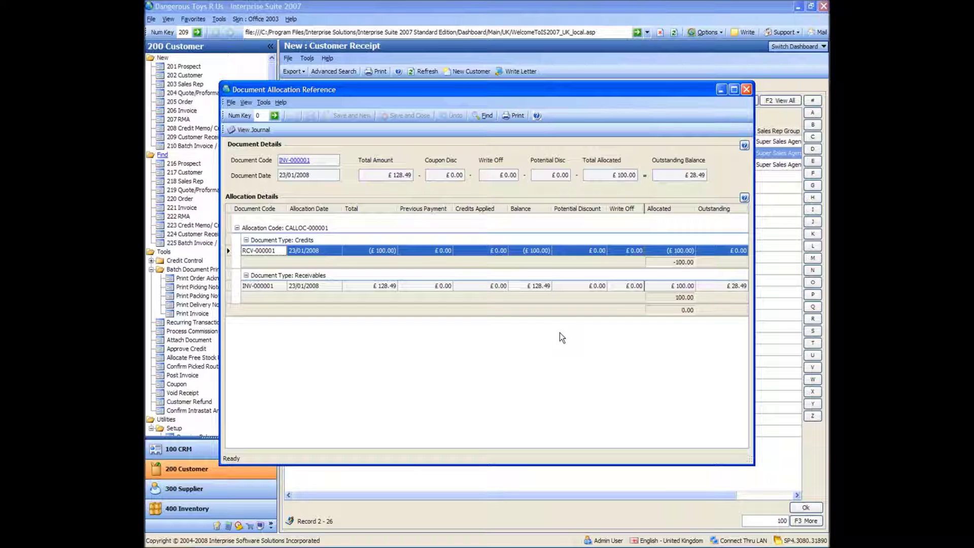
pyautogui.click(747, 90)
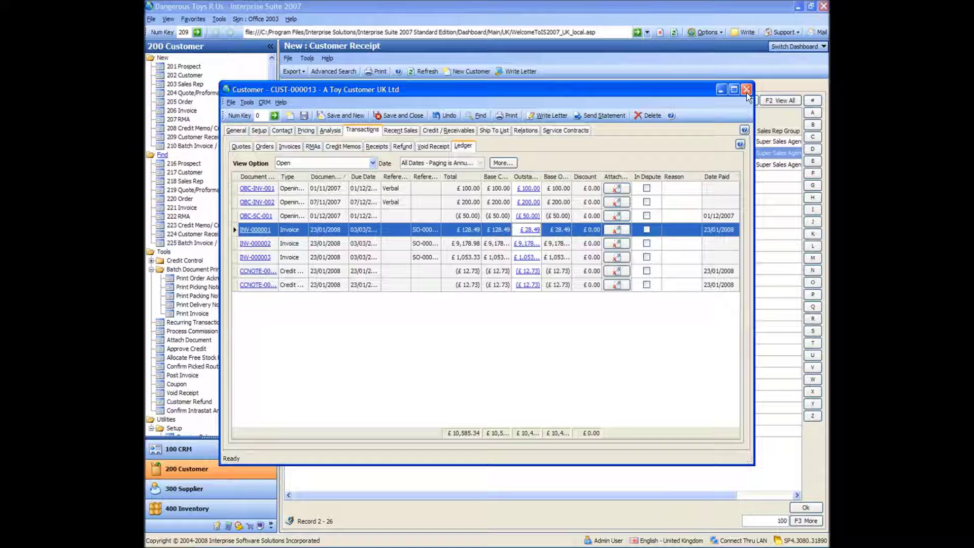
pyautogui.click(746, 91)
pyautogui.click(742, 91)
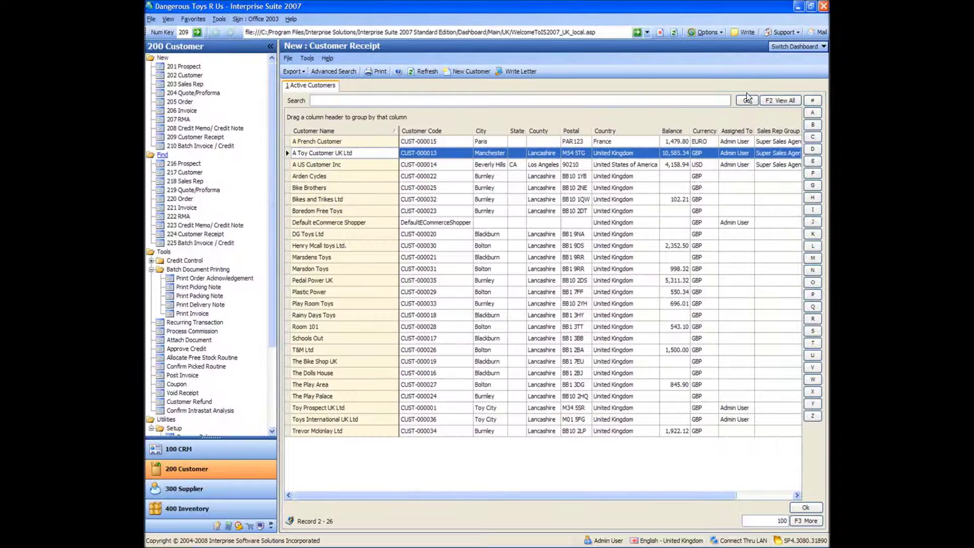
# Start a new customer receipt for A US Customer Inc with an amount paid of $100.00.
pyautogui.click(184, 138)
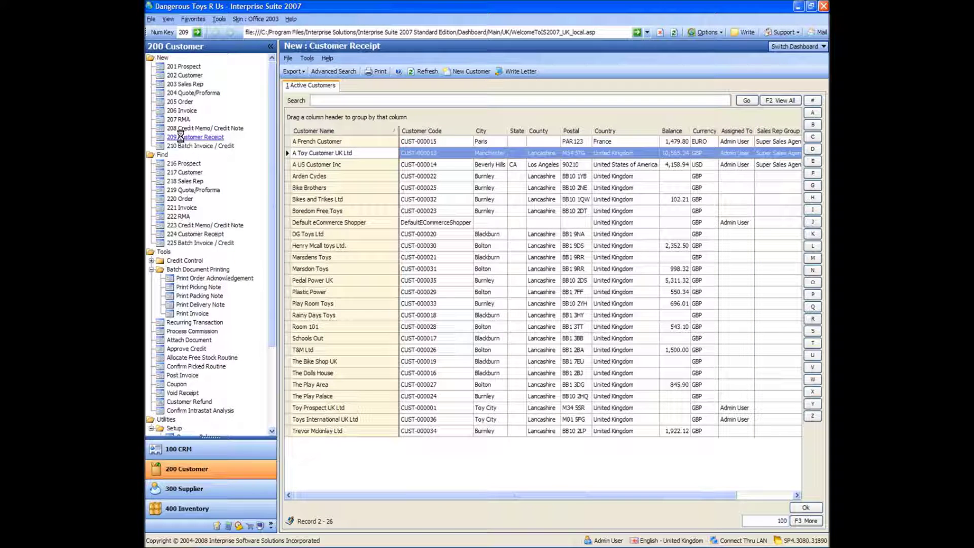
pyautogui.doubleClick(336, 166)
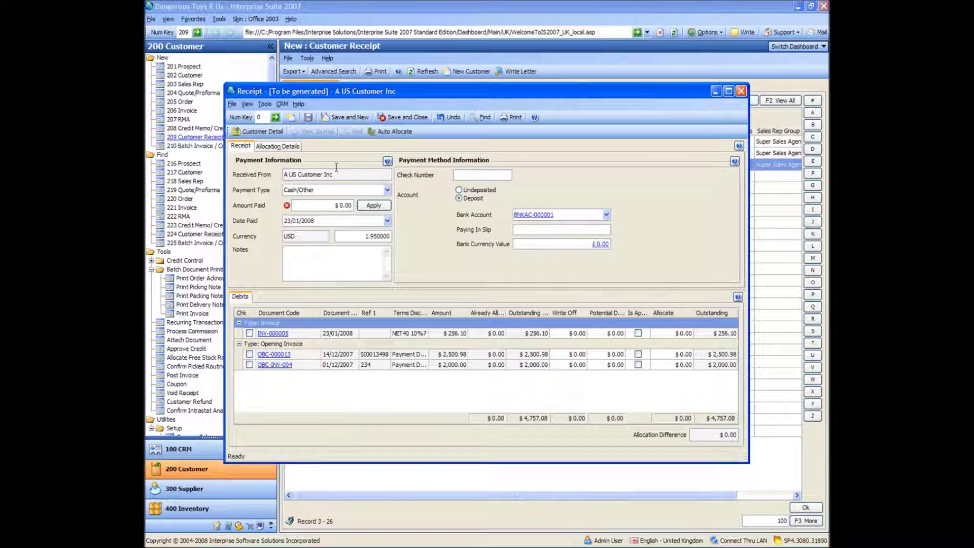
pyautogui.click(331, 205)
pyautogui.write('100')
pyautogui.press('Tab')
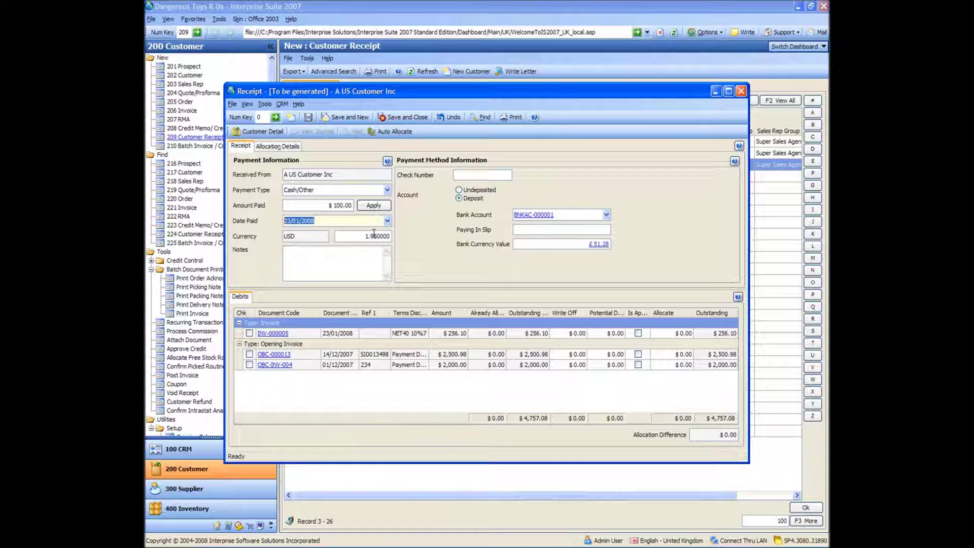
# Set the receipt's USD exchange rate to 1.5.
pyautogui.click(368, 235)
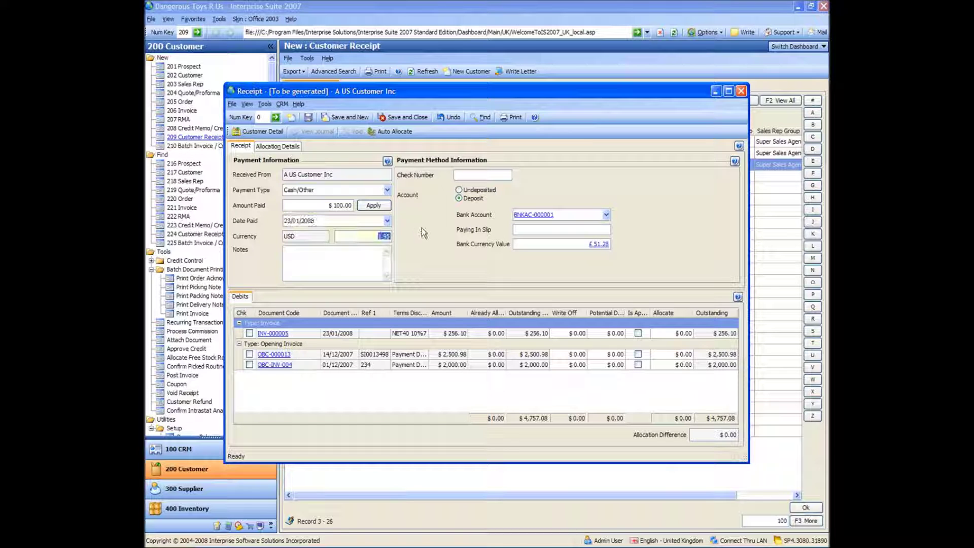
pyautogui.write('1.5')
pyautogui.press('Tab')
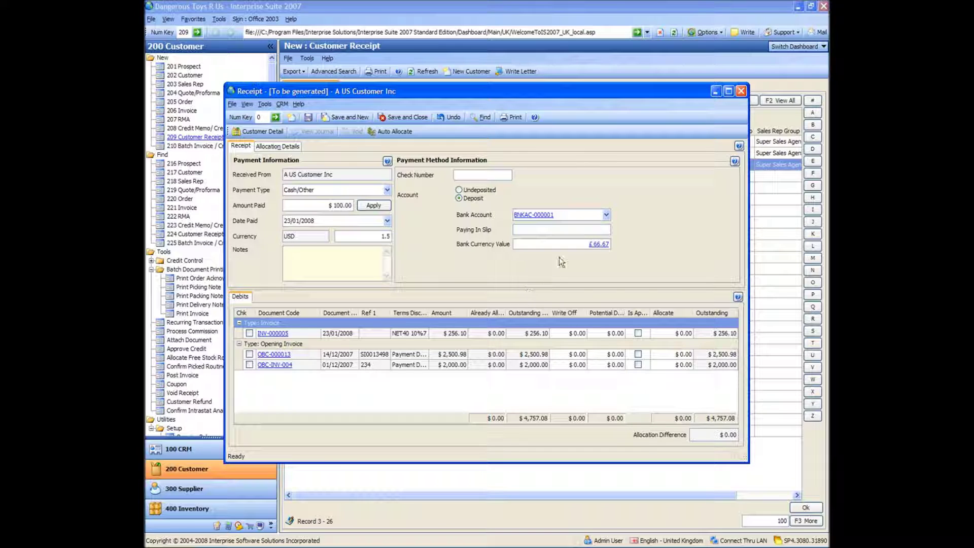
# Enter bank charges of 1.00 in the receipt's bank currency value details, then save the receipt.
pyautogui.click(600, 245)
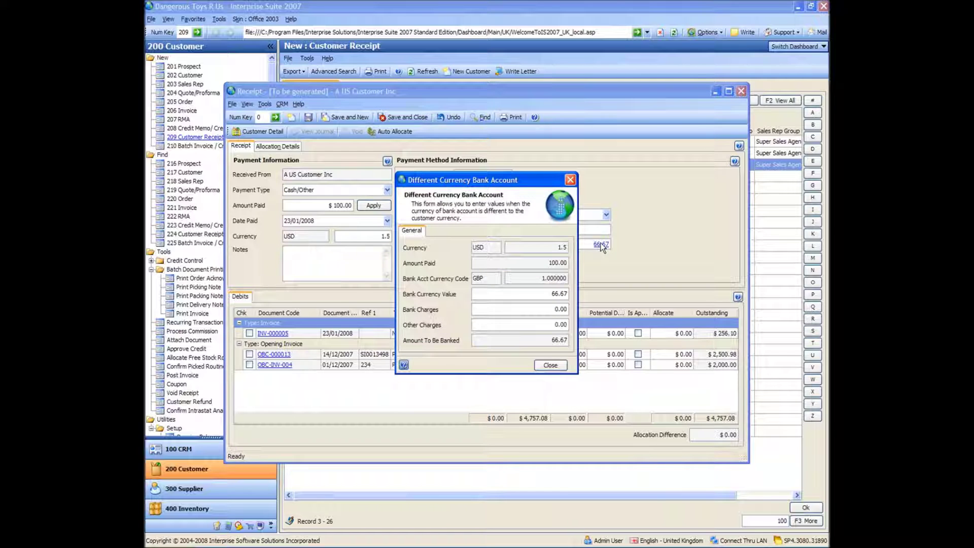
pyautogui.click(521, 325)
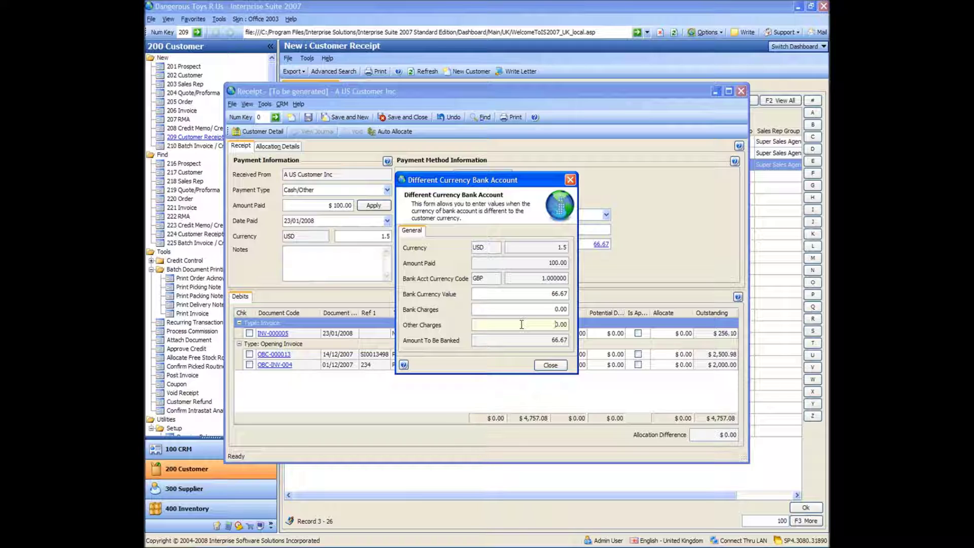
pyautogui.doubleClick(559, 325)
pyautogui.doubleClick(553, 310)
pyautogui.write('1')
pyautogui.press('Tab')
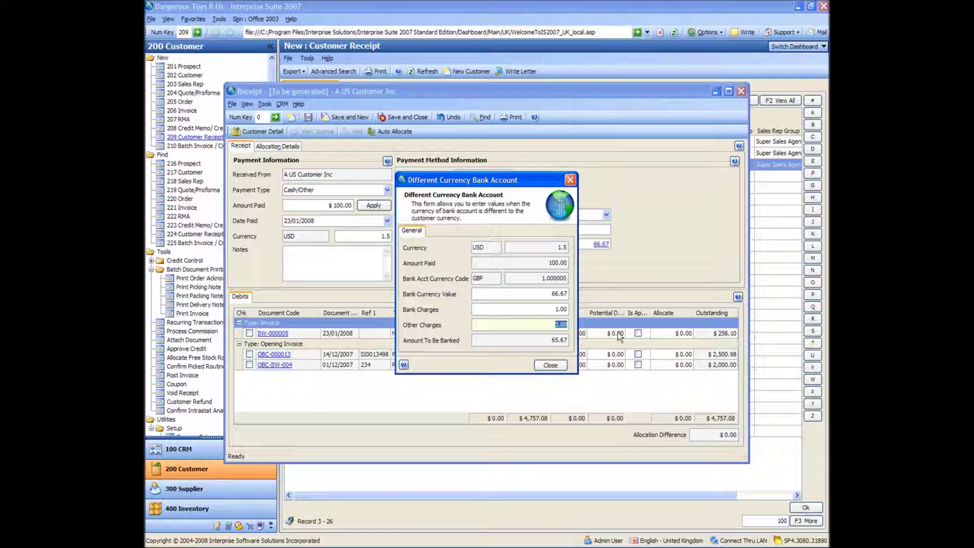
pyautogui.click(533, 323)
pyautogui.click(550, 365)
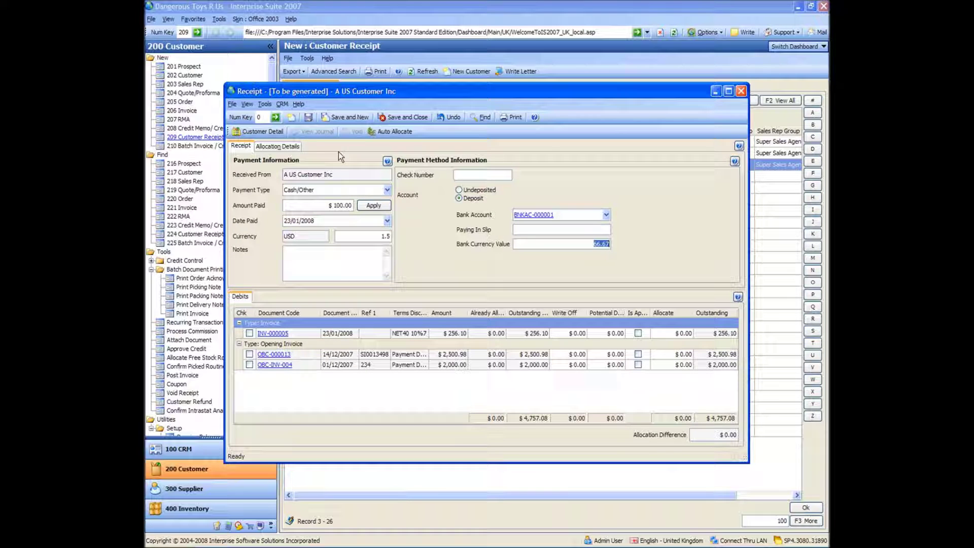
pyautogui.click(308, 118)
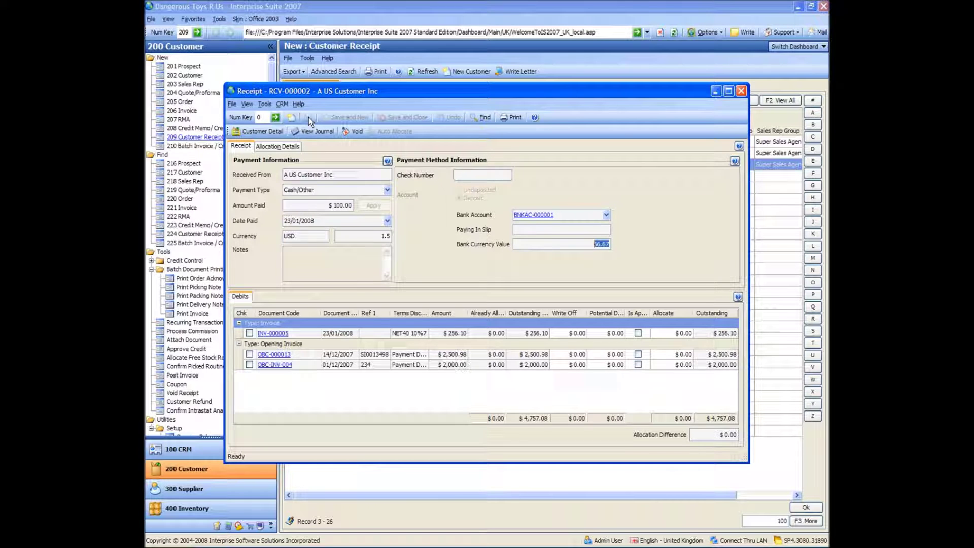
# Open the receipt's linked bank account and examine the customer receipt and bank charge entries in its transaction list, then close it.
pyautogui.click(532, 217)
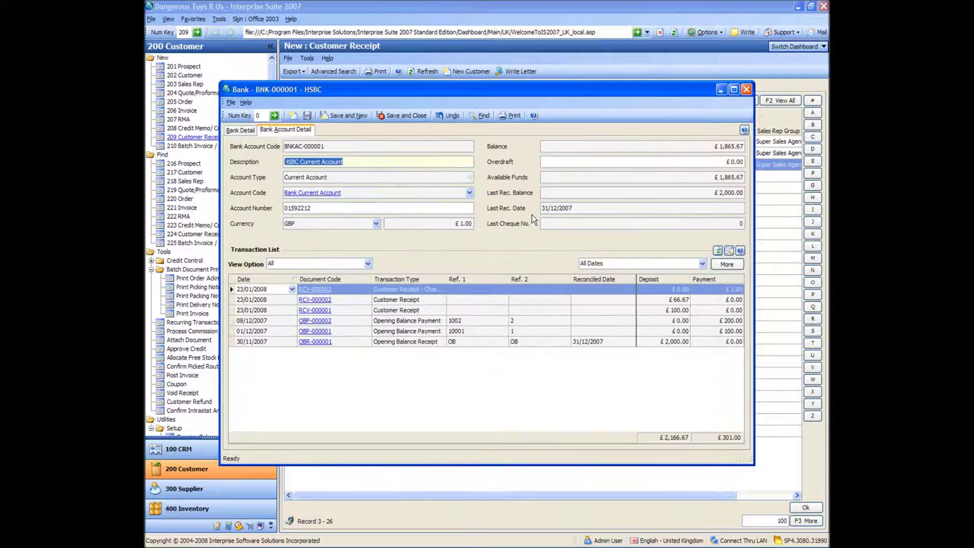
pyautogui.click(519, 372)
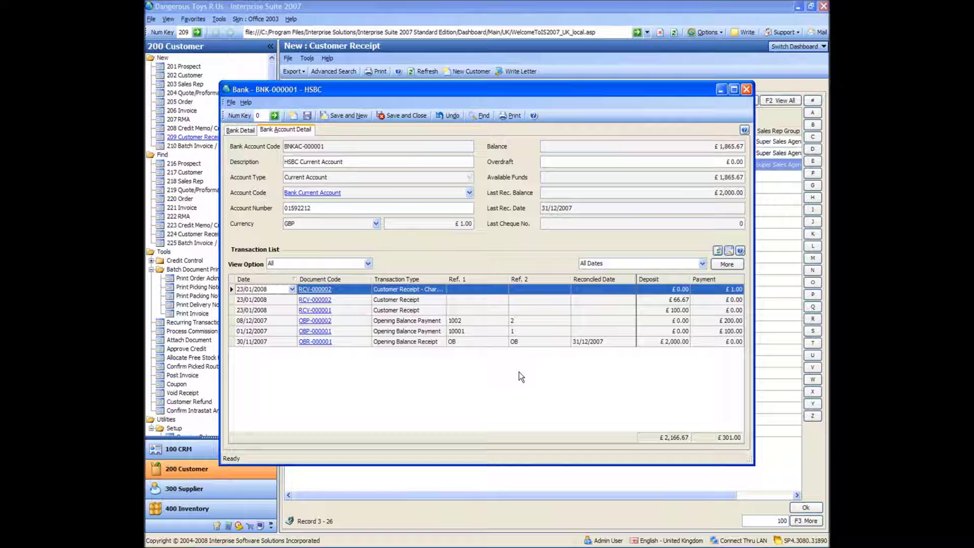
pyautogui.click(678, 310)
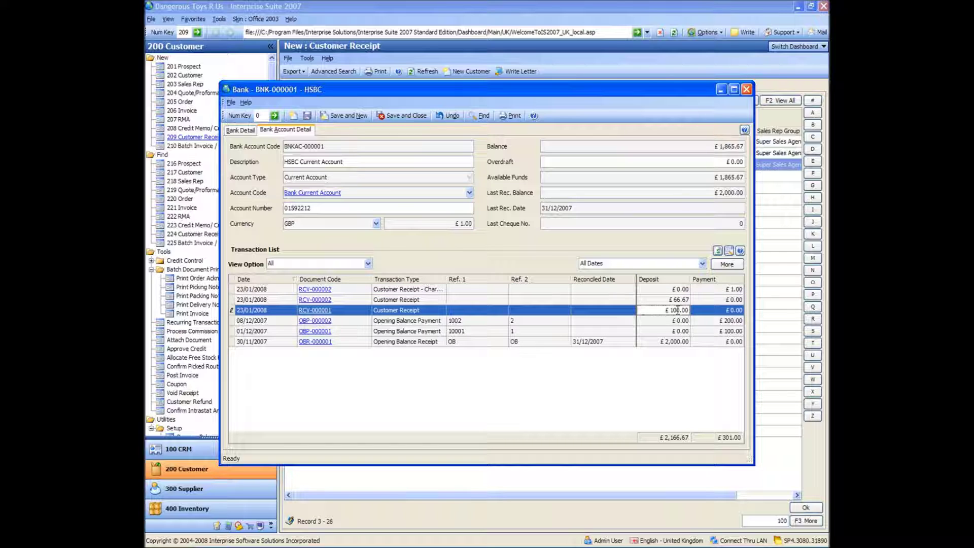
pyautogui.click(676, 299)
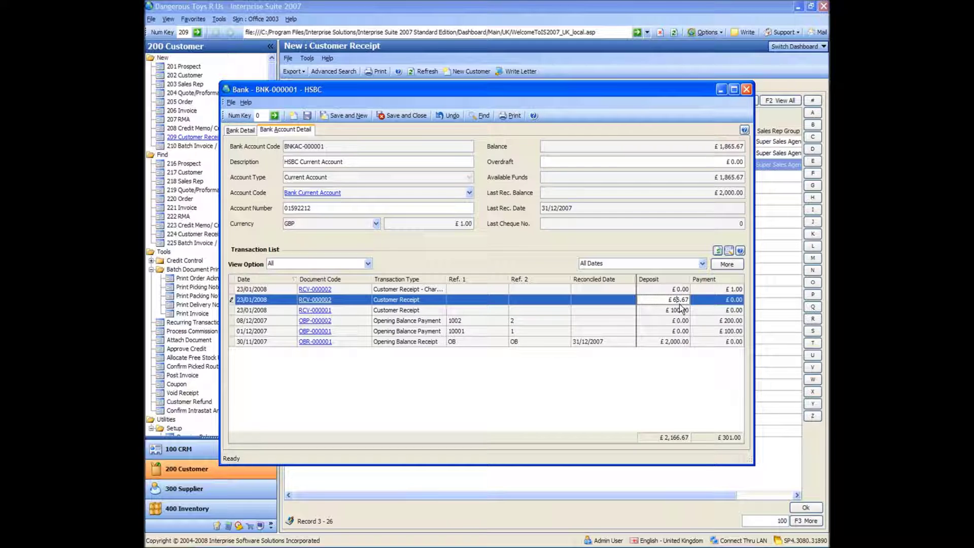
pyautogui.click(729, 289)
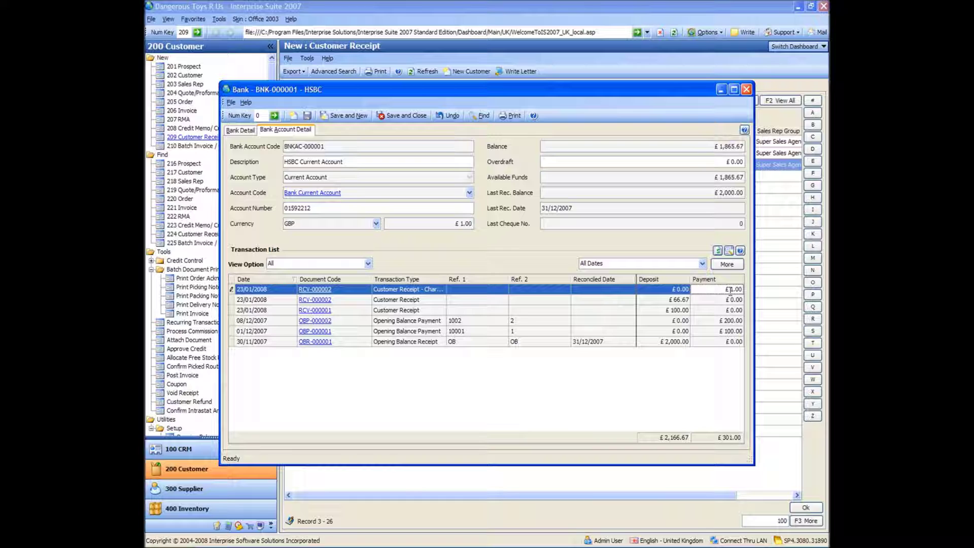
pyautogui.click(747, 90)
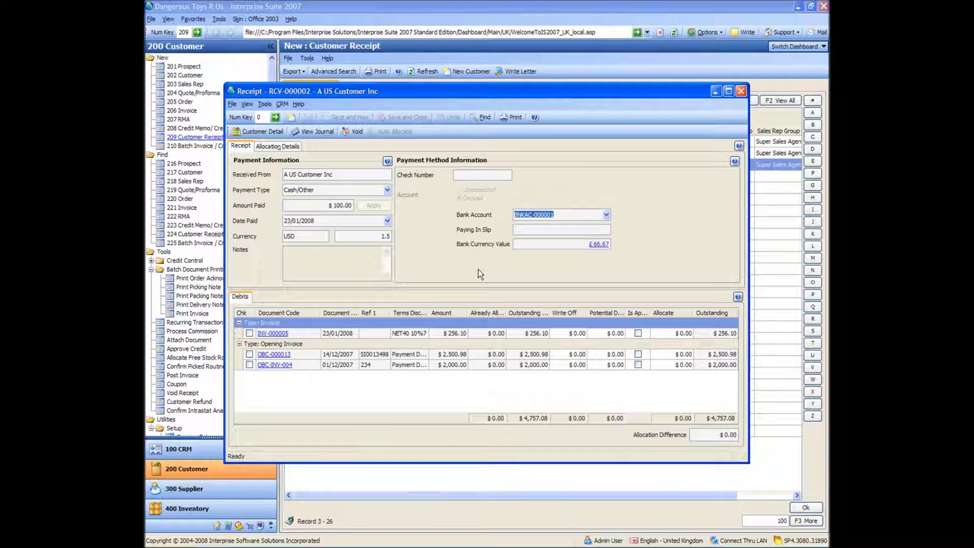
# Allocate the $100.00 receipt to the $256.10 invoice in the receipt's allocation details.
pyautogui.click(274, 147)
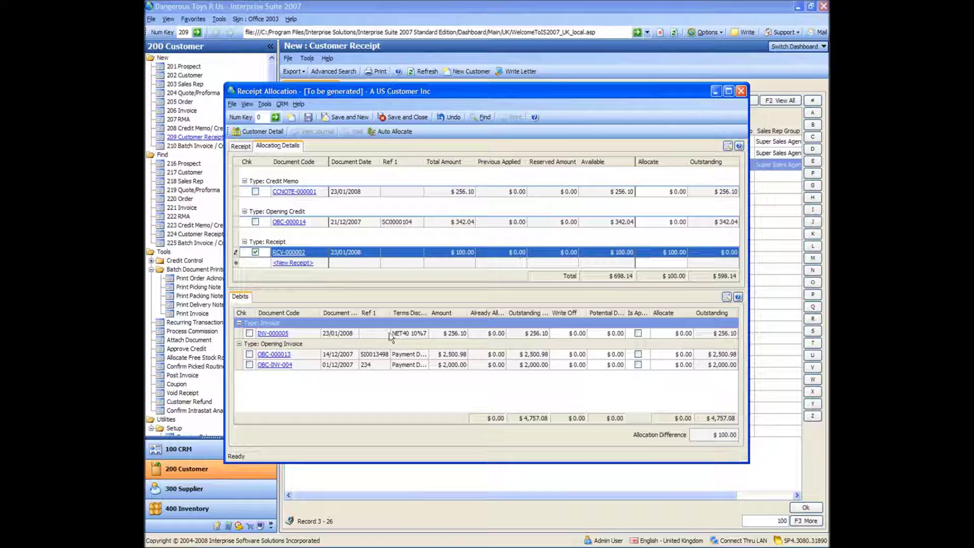
pyautogui.click(249, 334)
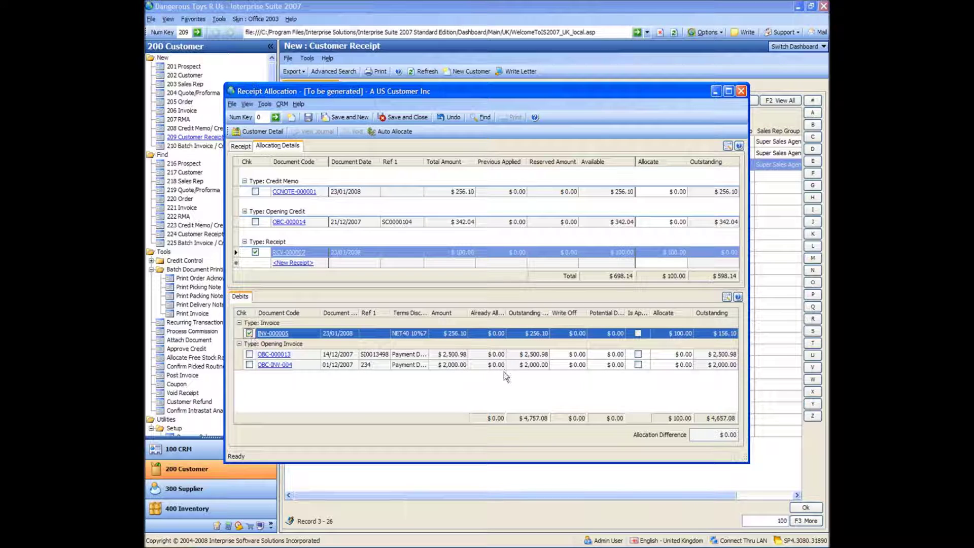